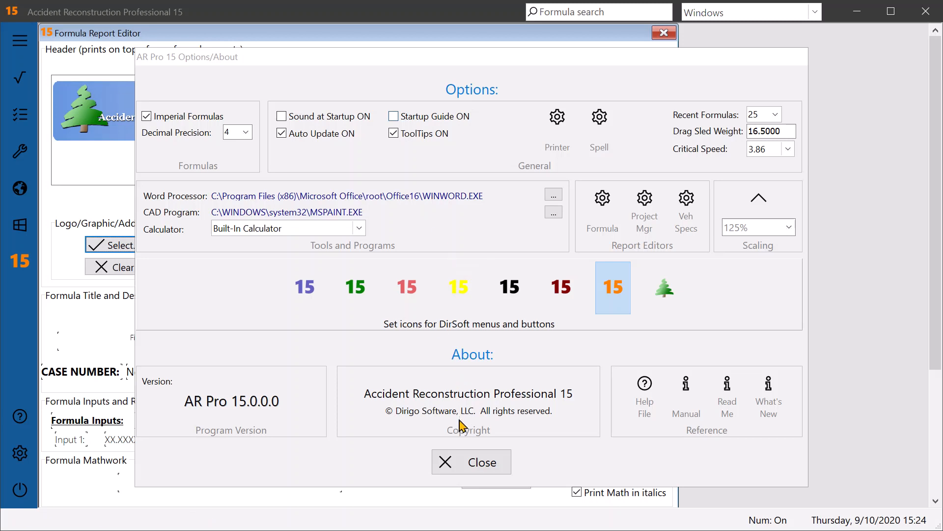
# Close the program options and look over all sections of the Formula Report Editor.
pyautogui.click(462, 459)
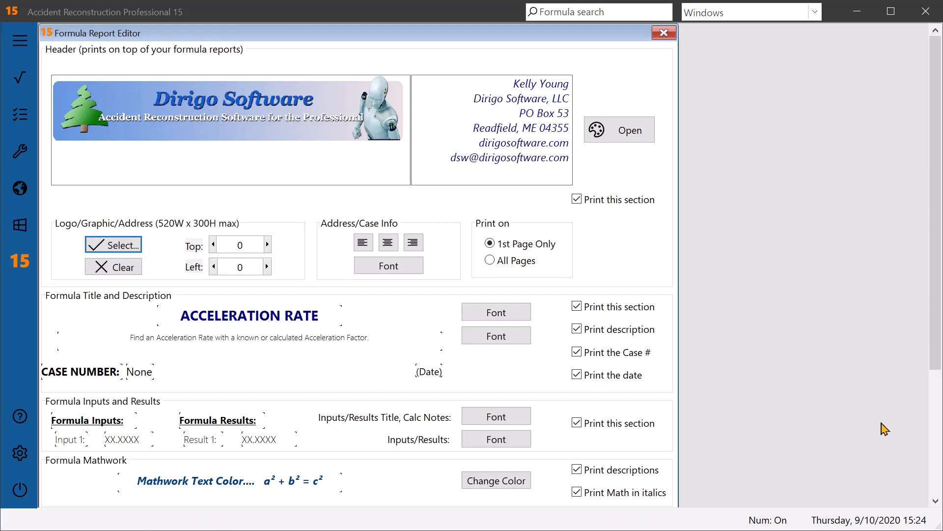
pyautogui.click(933, 399)
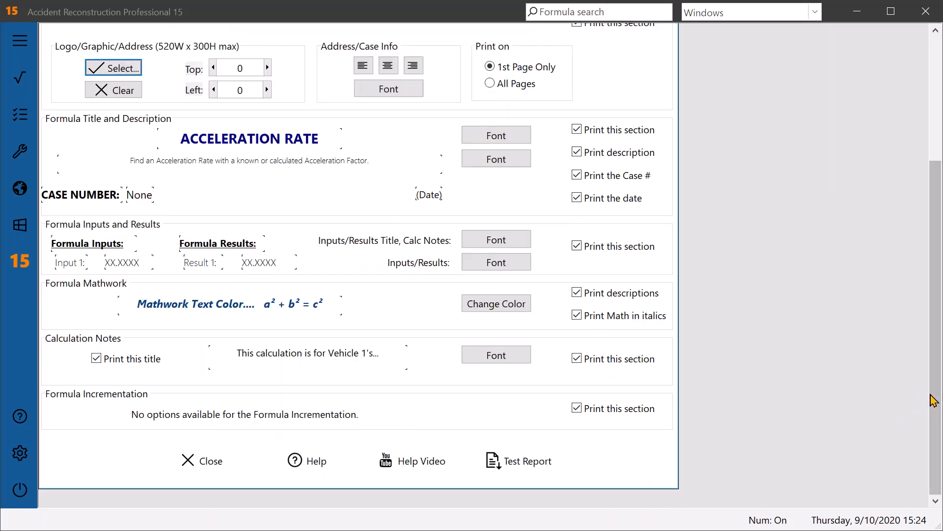
pyautogui.click(935, 94)
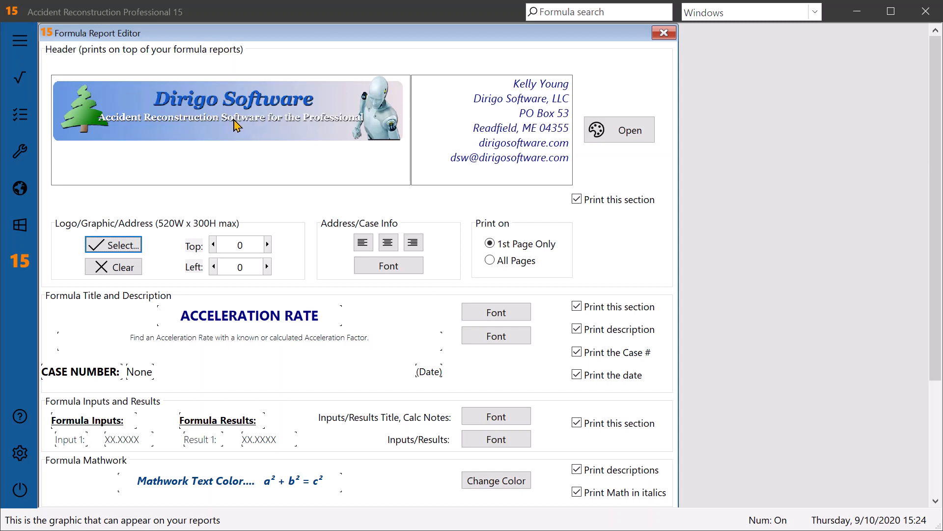
# Open the report header's logo graphic in Paint to view it, and close Paint again.
pyautogui.click(615, 135)
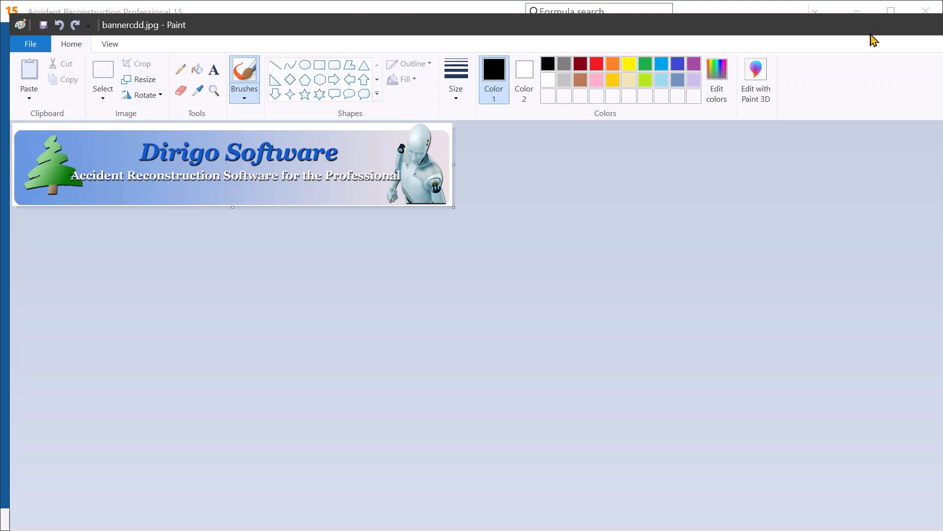
pyautogui.click(942, 25)
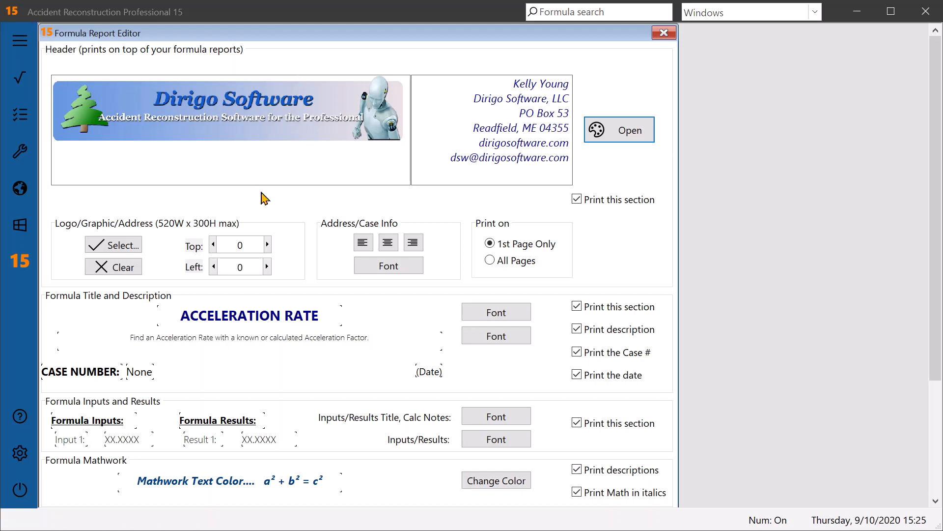
# Exclude the header section from printed formula reports, and include it again.
pyautogui.click(578, 200)
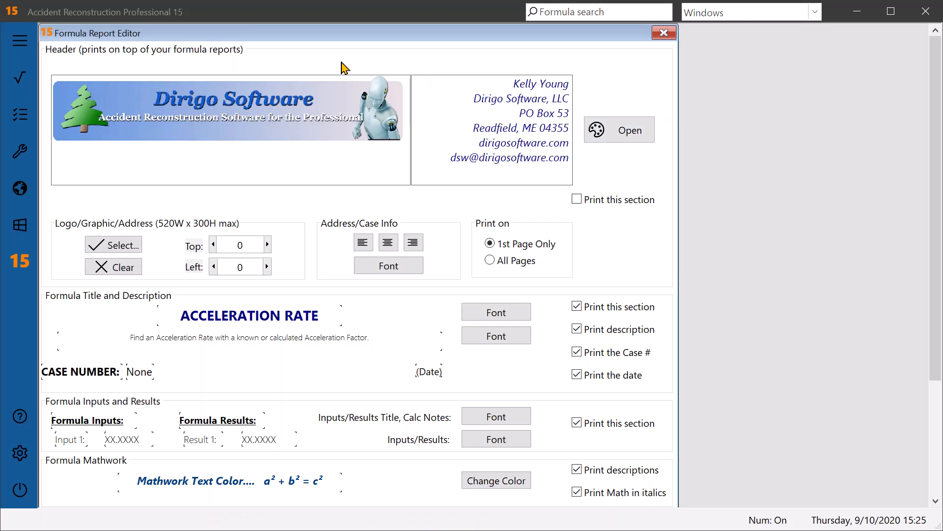
pyautogui.click(577, 200)
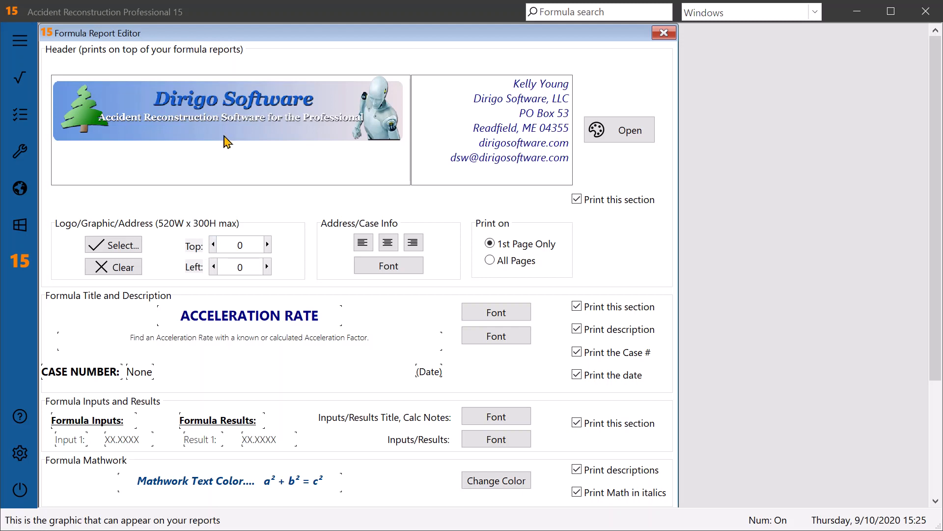
# Try shifting the header graphic with its top and left offsets, and return both offsets to 0.
pyautogui.click(268, 245)
pyautogui.click(268, 244)
pyautogui.click(268, 245)
pyautogui.click(214, 244)
pyautogui.click(214, 244)
pyautogui.click(214, 244)
pyautogui.click(214, 244)
pyautogui.click(267, 267)
pyautogui.click(267, 266)
pyautogui.click(267, 266)
pyautogui.click(214, 267)
pyautogui.click(214, 267)
pyautogui.click(214, 267)
pyautogui.click(214, 267)
pyautogui.click(214, 267)
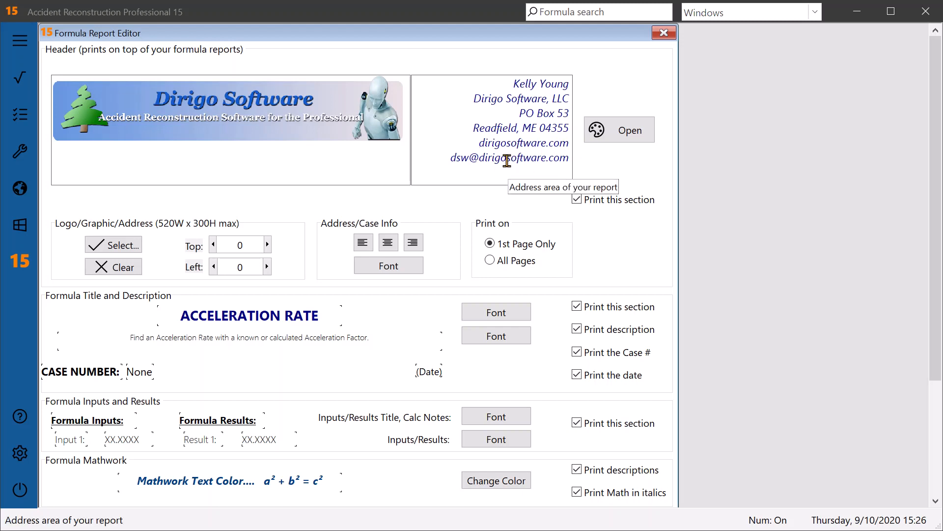
# Try left, centered and right alignment for the header's address text, and try printing the header on all pages.
pyautogui.click(364, 248)
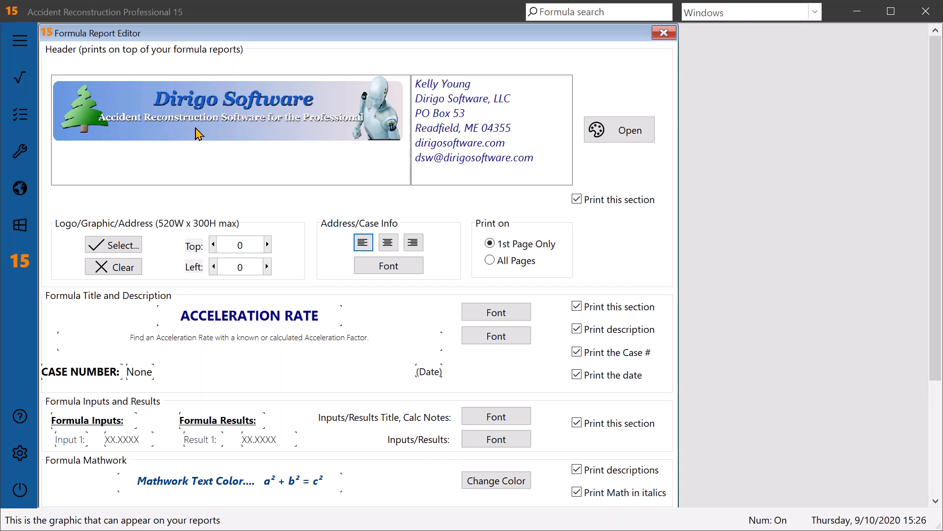
pyautogui.click(389, 244)
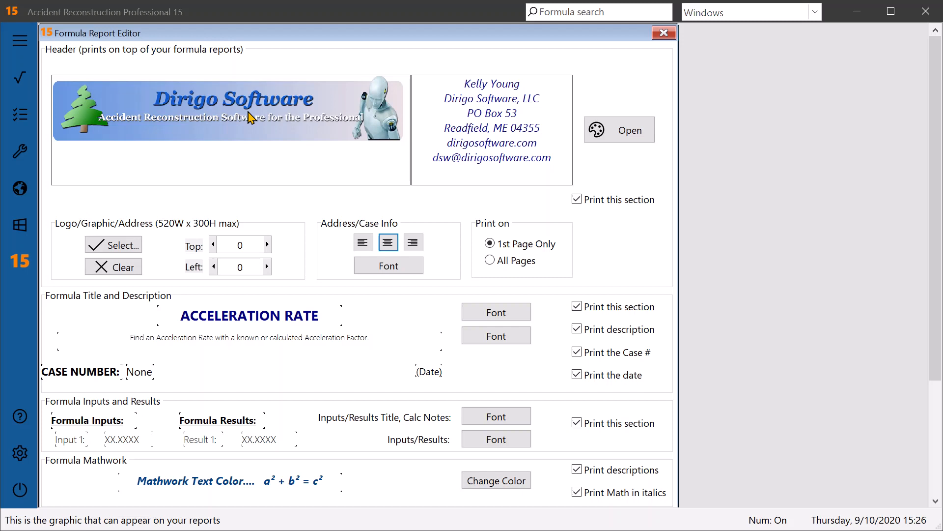
pyautogui.click(419, 241)
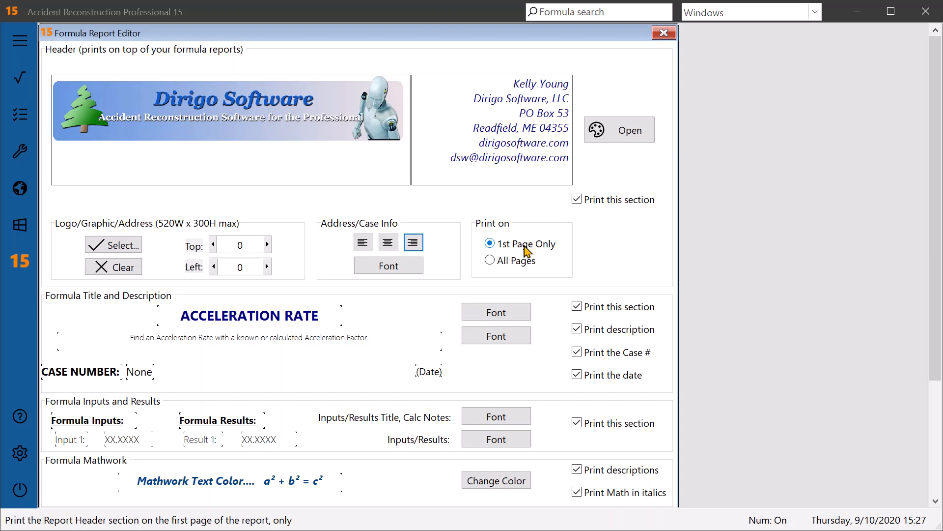
pyautogui.click(521, 264)
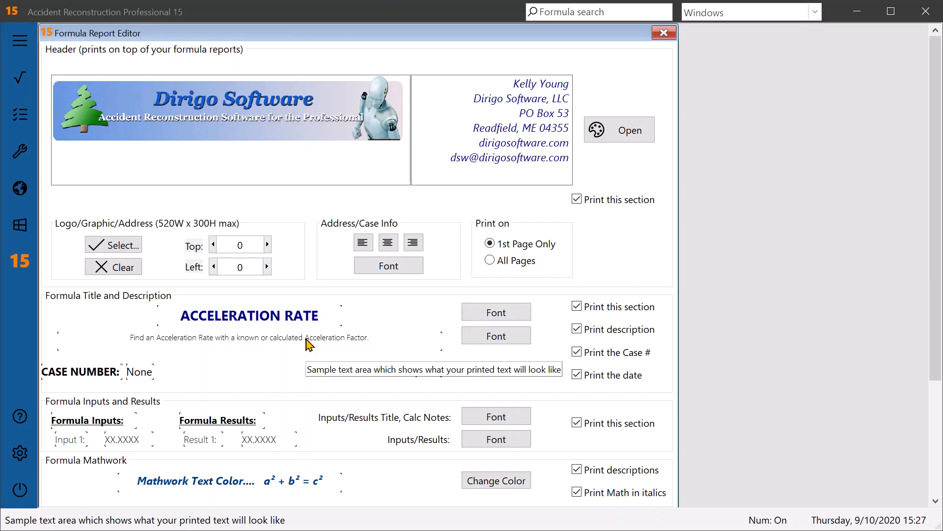
# Set the font color of the formula title to Green.
pyautogui.scroll(-2, 932, 378)
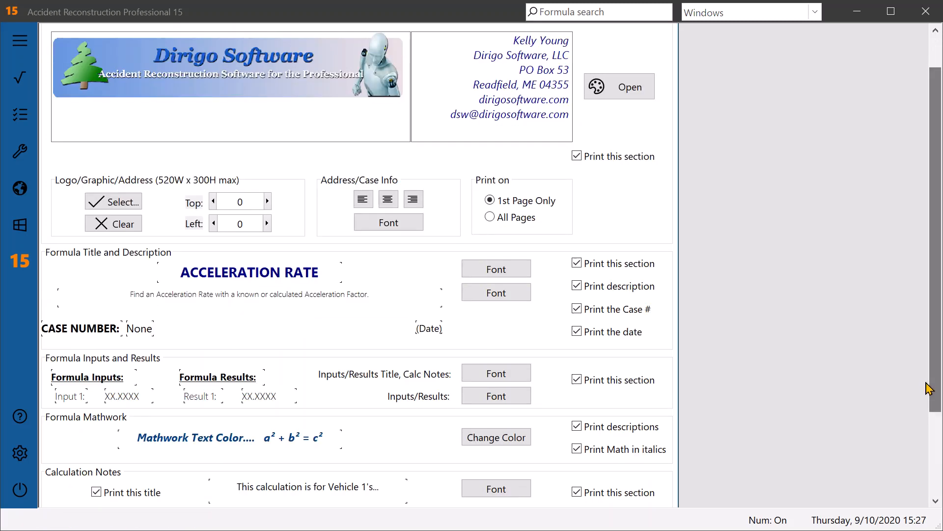
pyautogui.scroll(-1, 935, 403)
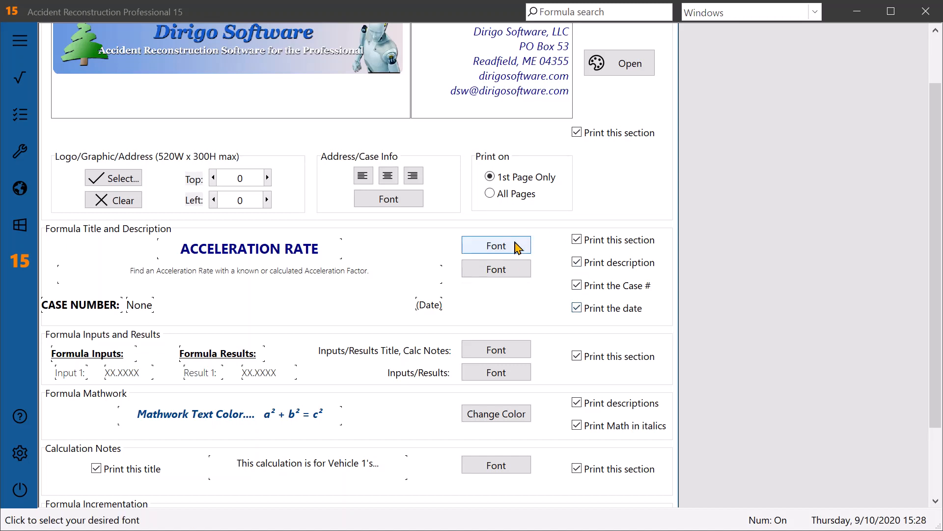
pyautogui.click(468, 244)
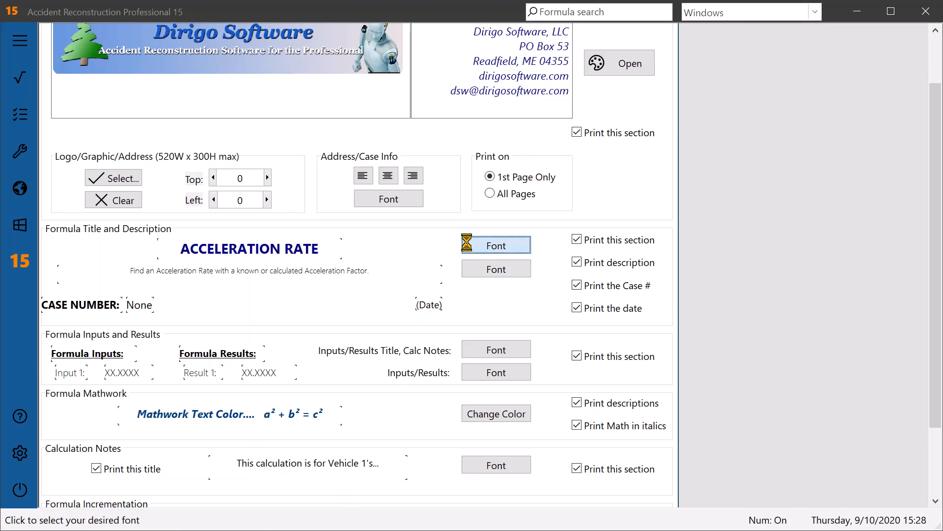
pyautogui.moveTo(523, 16); pyautogui.dragTo(562, 138)
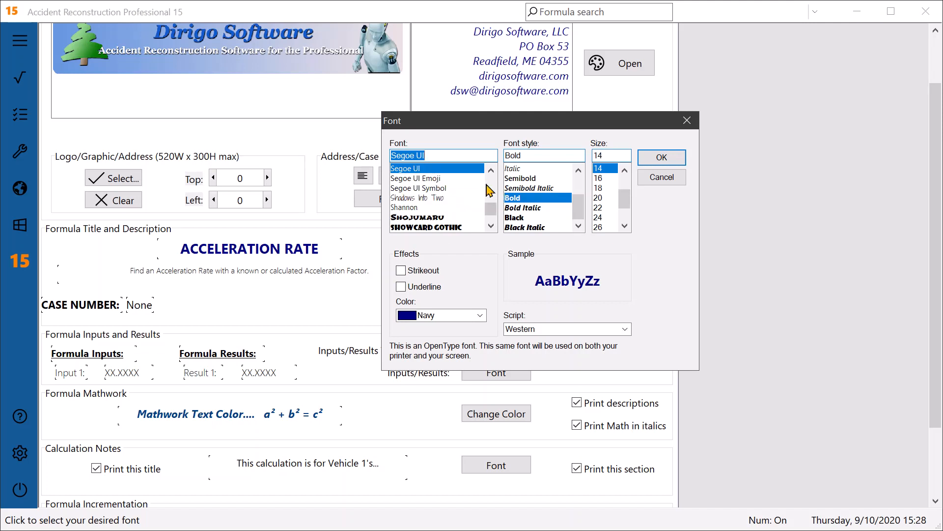
pyautogui.scroll(5, 489, 191)
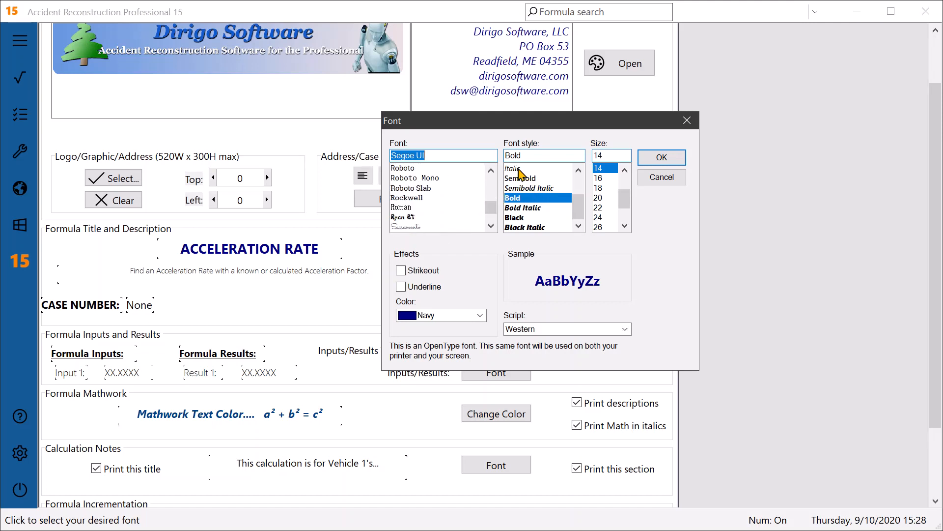
pyautogui.scroll(2, 565, 179)
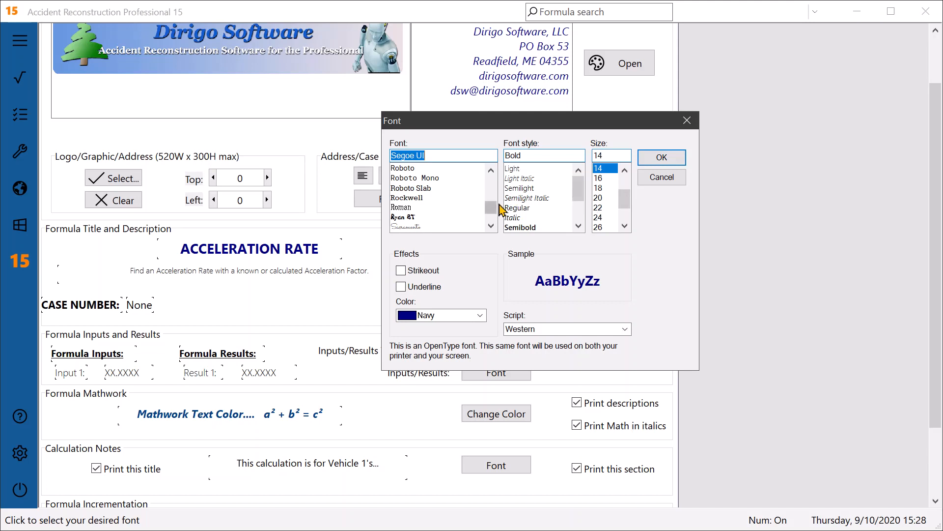
pyautogui.click(470, 316)
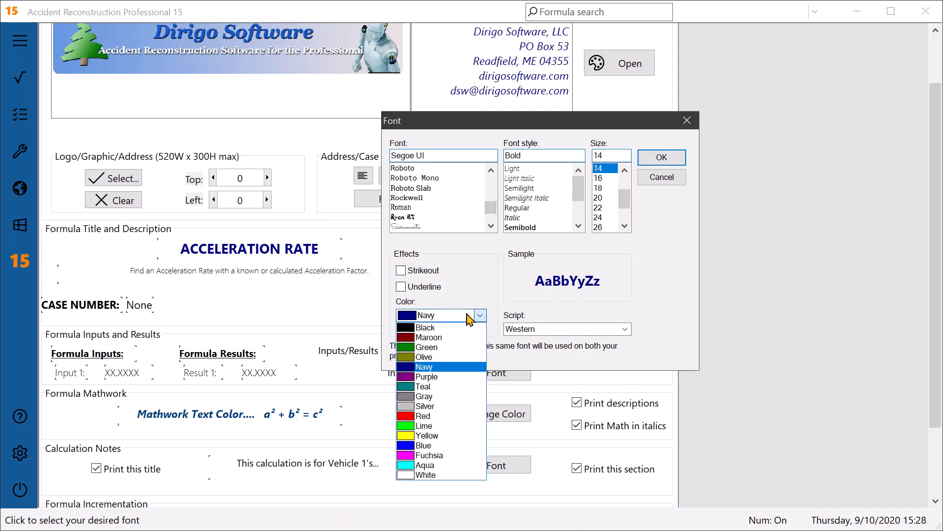
pyautogui.click(433, 347)
pyautogui.click(660, 159)
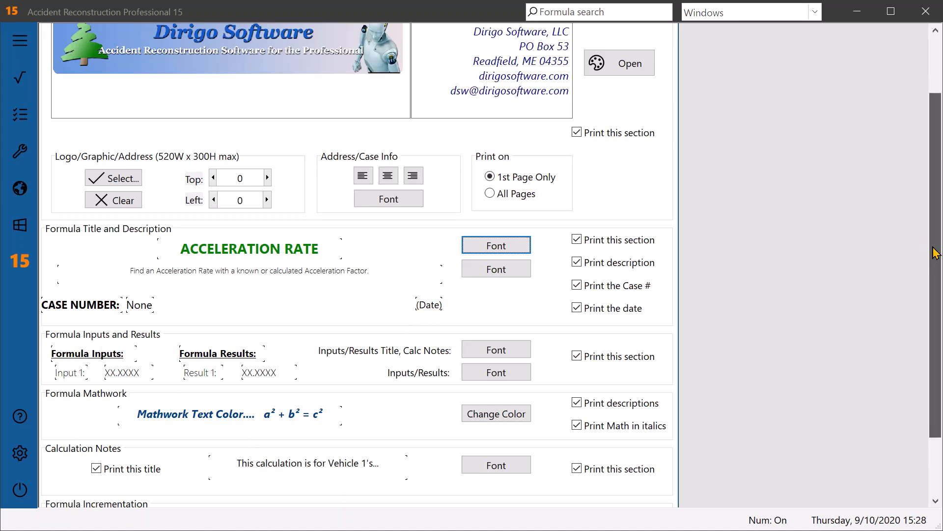
# Turn off italic printing for the formula mathwork, and turn it back on.
pyautogui.scroll(-3, 936, 253)
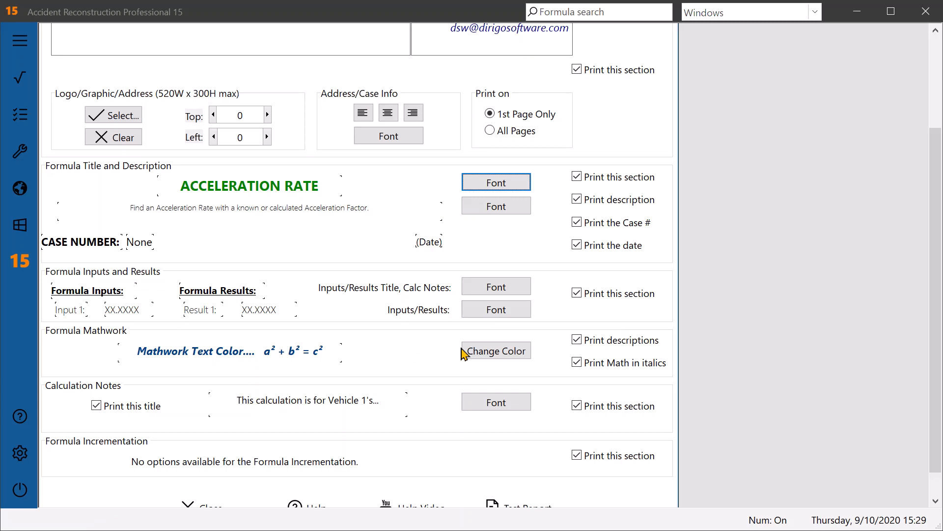
pyautogui.moveTo(934, 264); pyautogui.dragTo(866, 286)
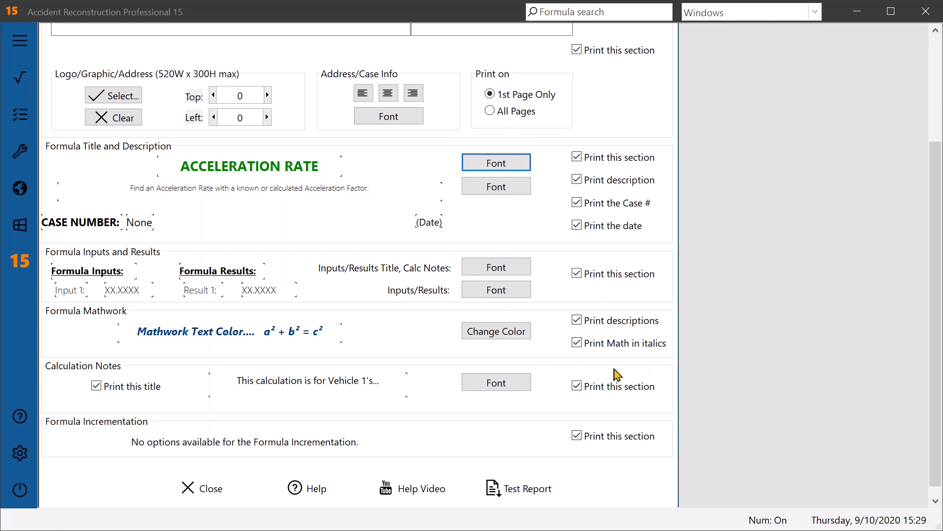
pyautogui.click(578, 344)
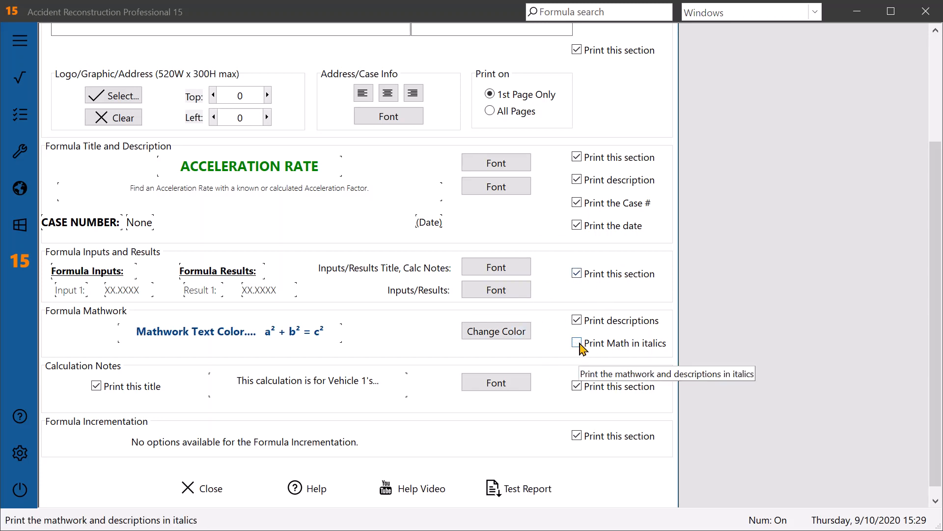
pyautogui.click(578, 343)
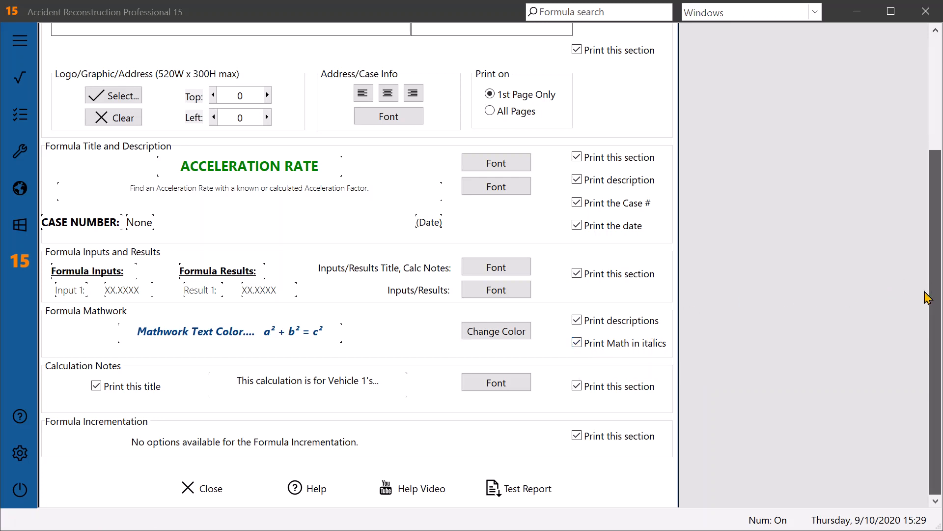
# Preview a test formula report to check its layout, and close the preview.
pyautogui.scroll(-1, 927, 297)
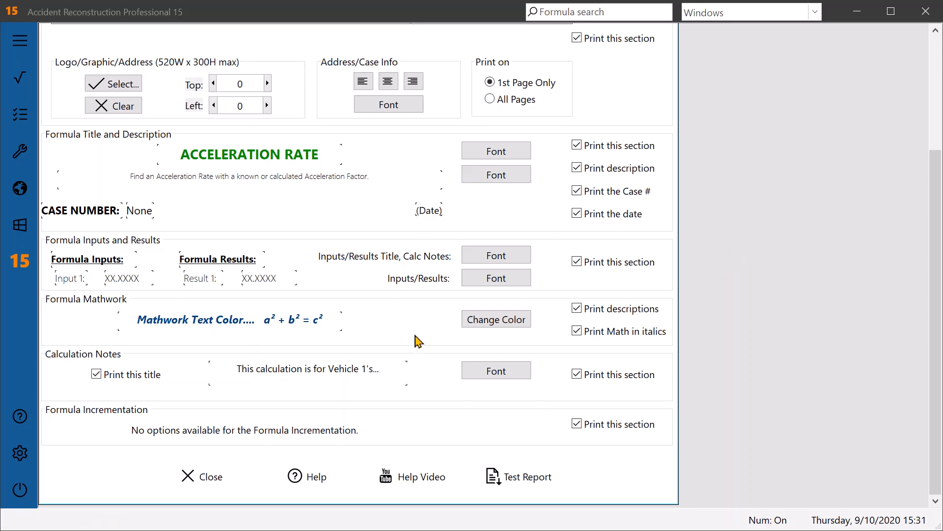
pyautogui.click(514, 481)
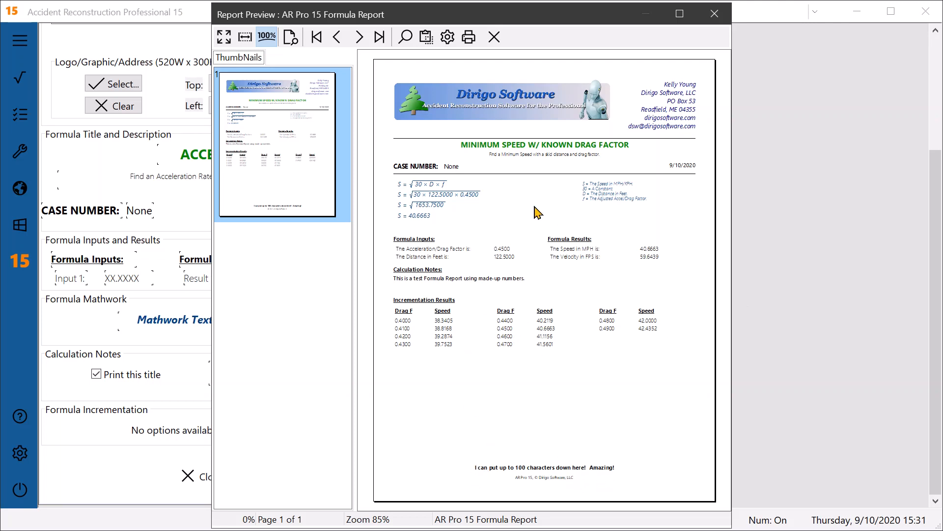
pyautogui.click(493, 38)
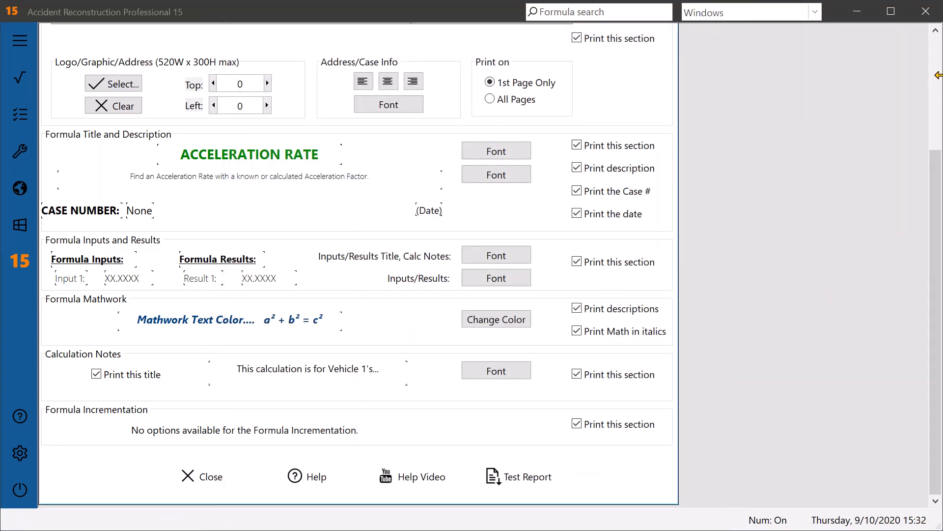
# Clear the logo graphic from the report header and center the address text.
pyautogui.click(937, 76)
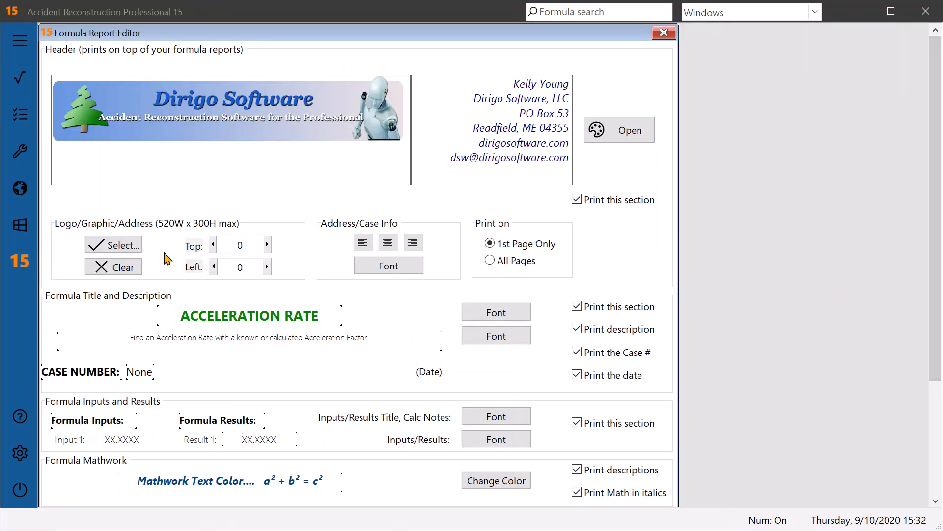
pyautogui.click(123, 268)
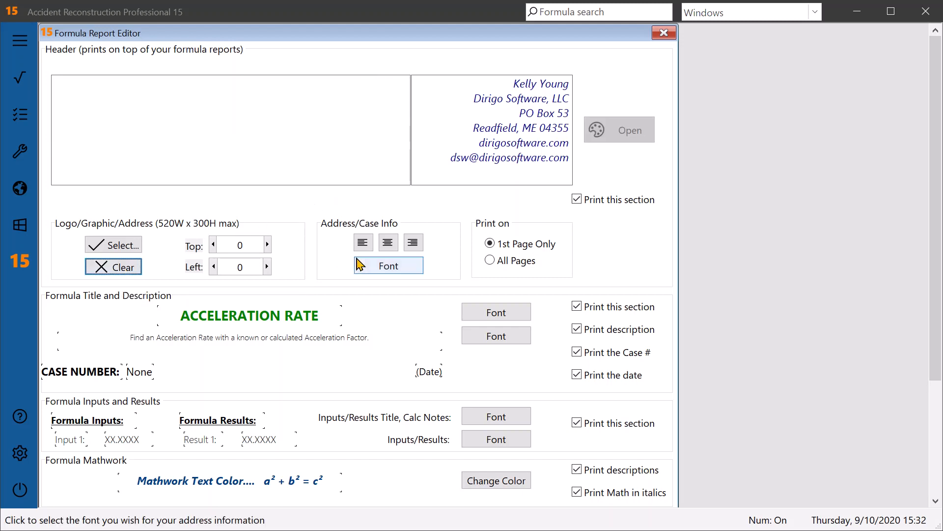
pyautogui.click(388, 242)
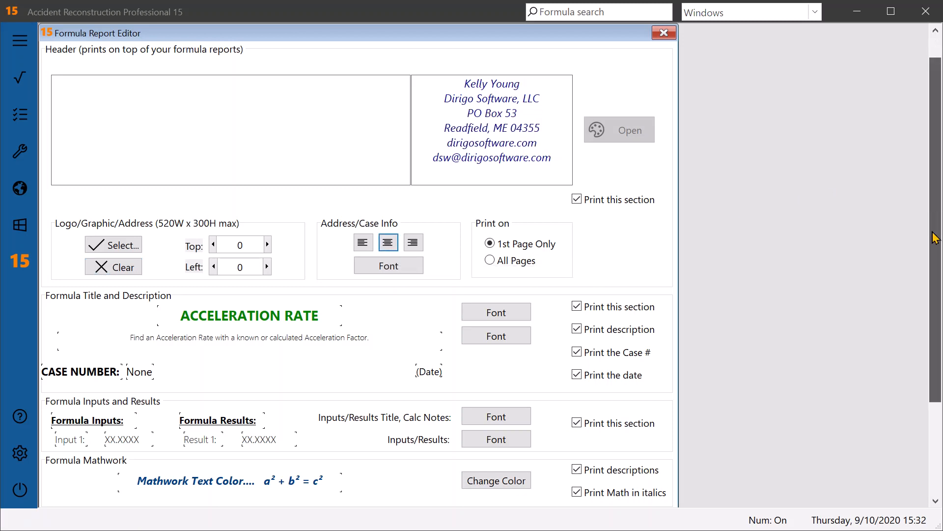
# Preview the test report with the centered address header and no logo, and close the preview.
pyautogui.scroll(-3, 916, 333)
pyautogui.click(492, 479)
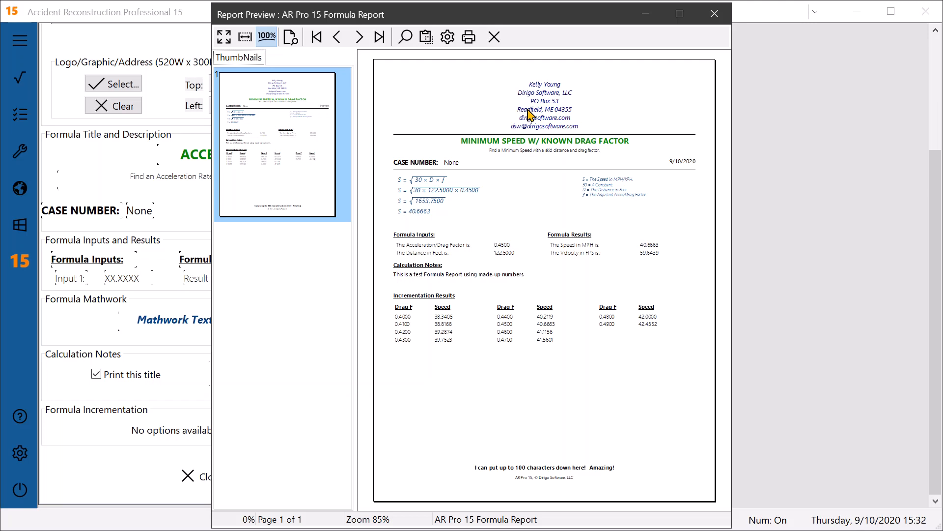
pyautogui.click(494, 37)
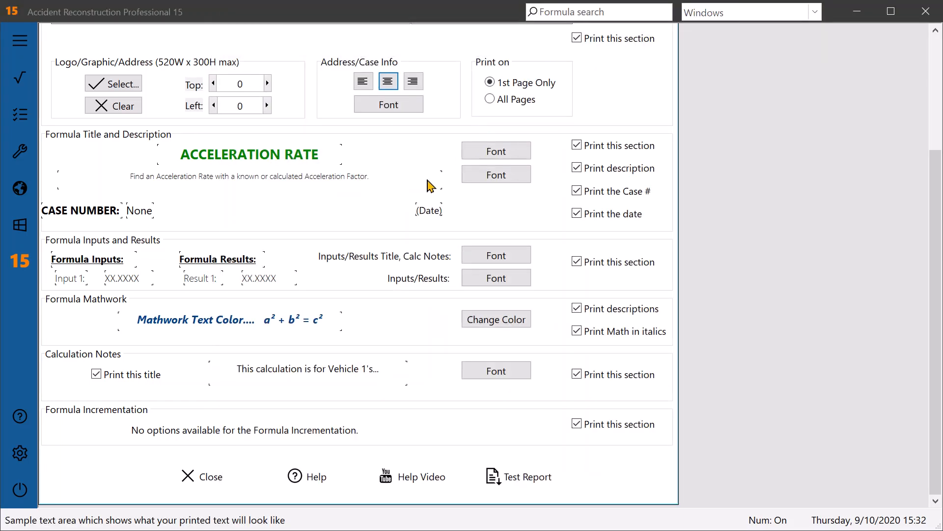
# Left-align the header's address text and check it in a test report preview.
pyautogui.click(362, 81)
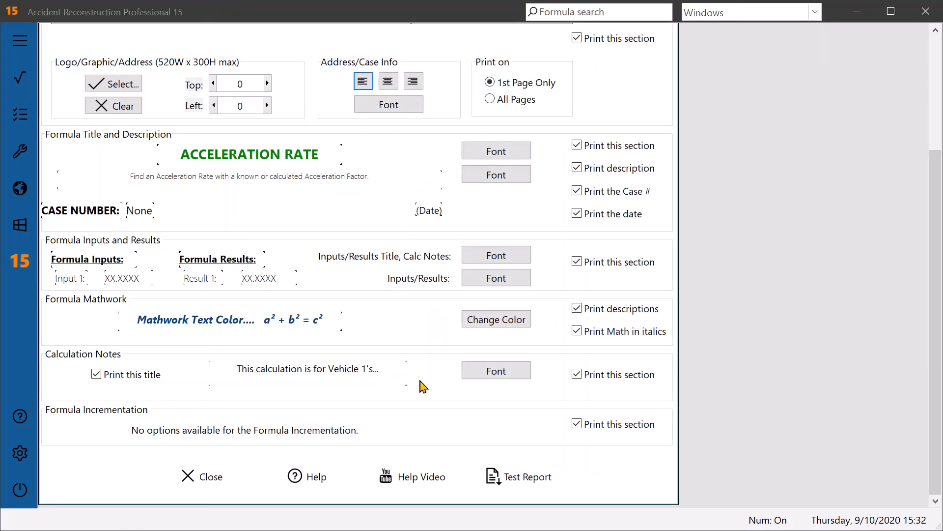
pyautogui.click(506, 477)
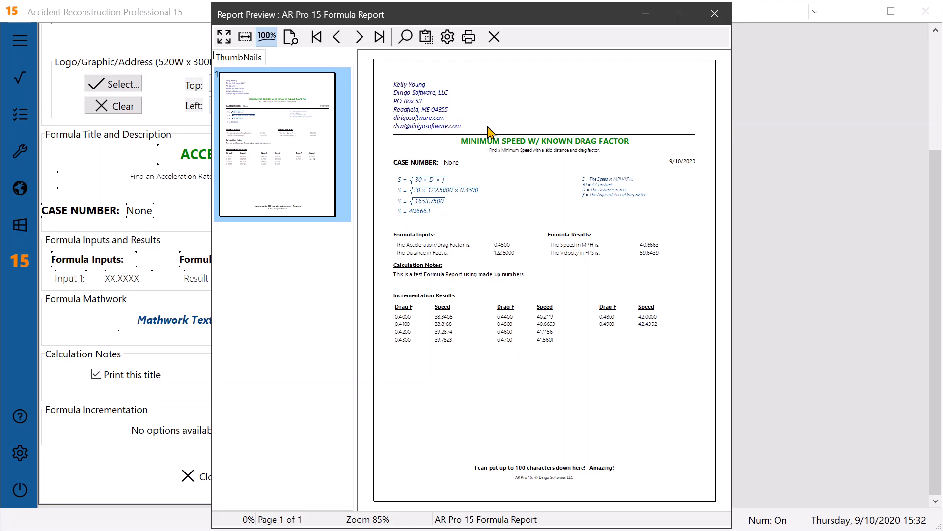
pyautogui.click(494, 38)
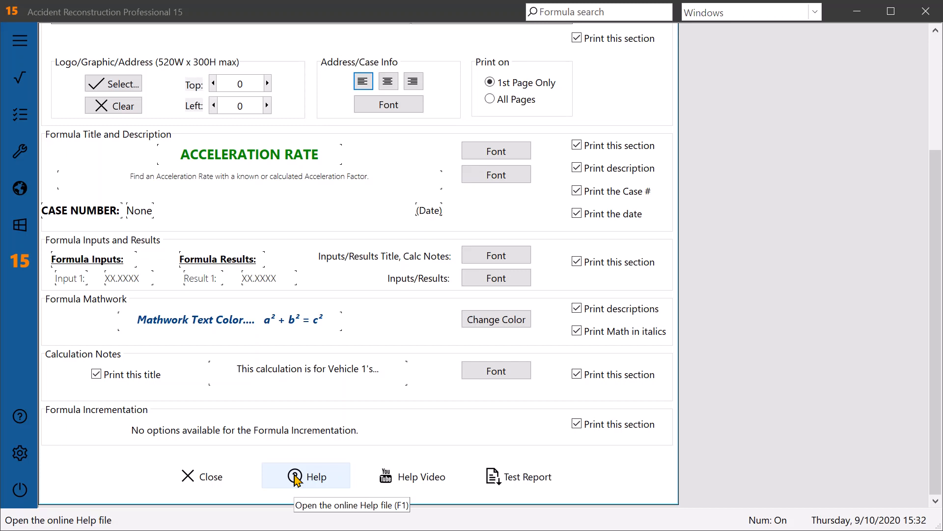
# Close the Formula Report Editor and open the Project Manager Report Editor from the program options, leaving only the editor open.
pyautogui.click(205, 480)
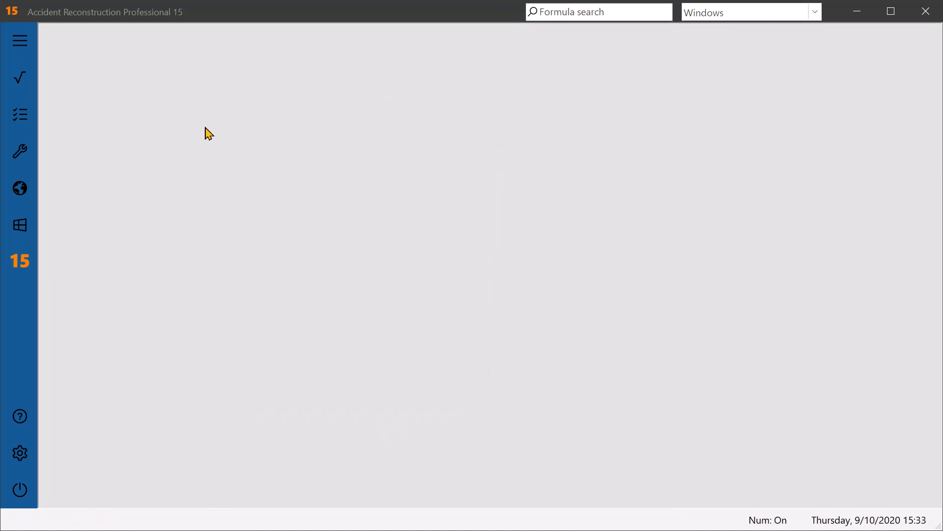
pyautogui.rightClick(123, 143)
pyautogui.click(142, 179)
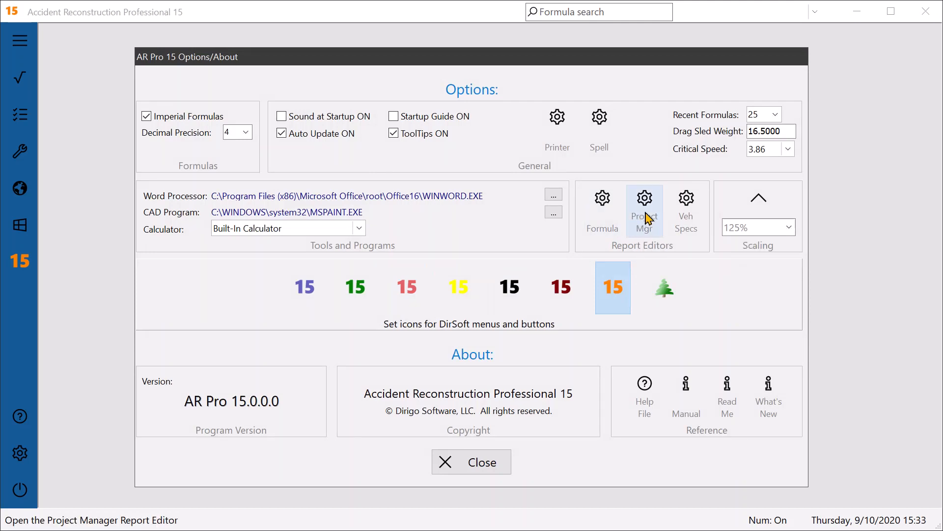
pyautogui.click(644, 215)
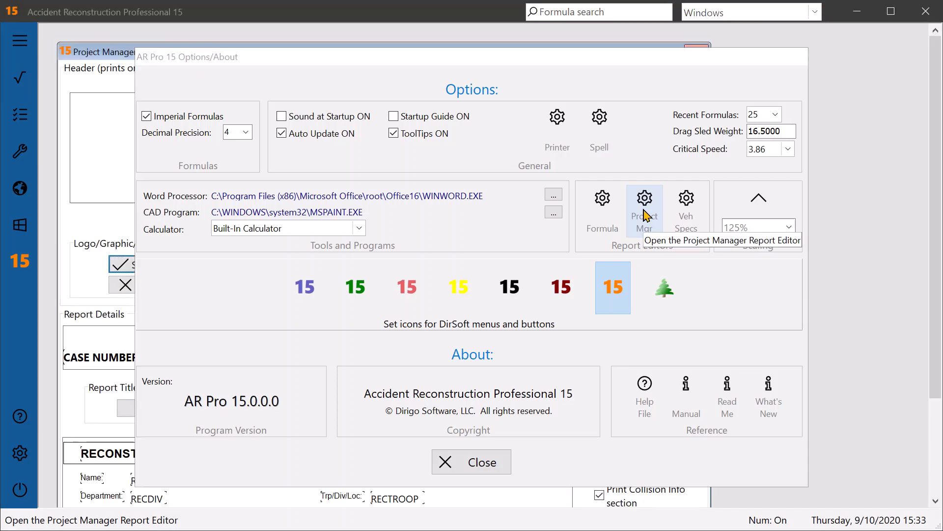
pyautogui.click(481, 462)
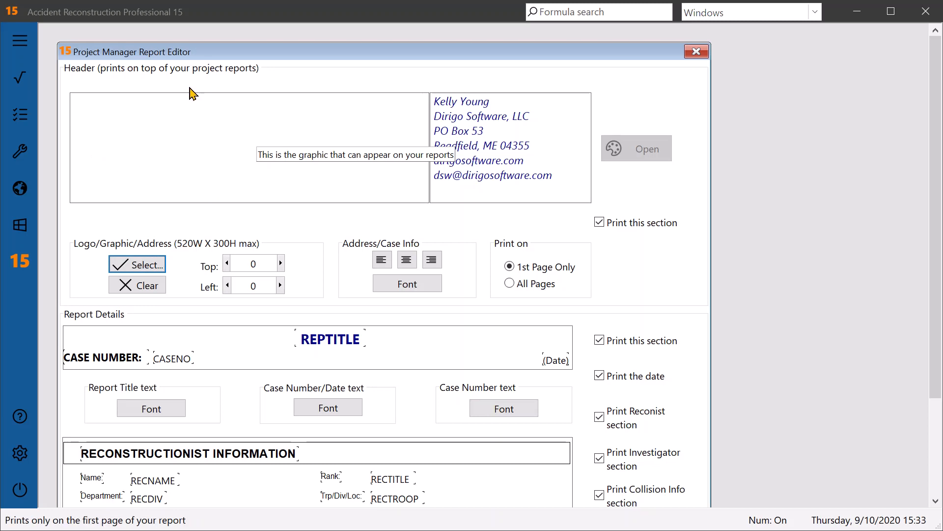
pyautogui.moveTo(213, 52); pyautogui.dragTo(211, 30)
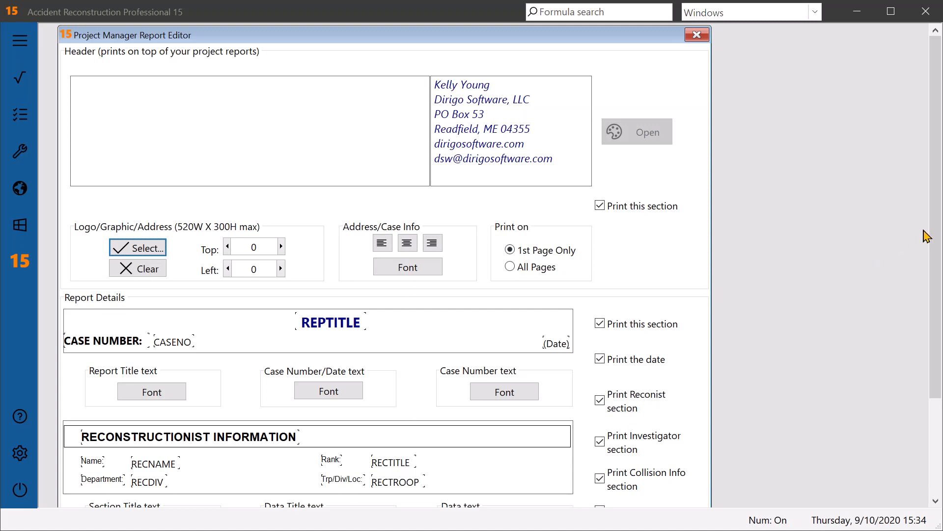
# Preview a Project Manager test report, allowing the Project Manager to open, and return to the report editor.
pyautogui.scroll(-1, 935, 231)
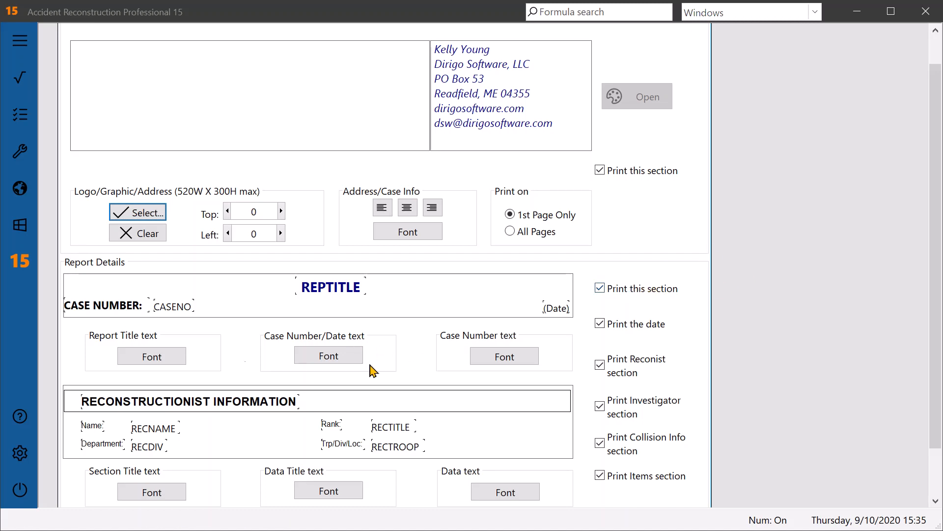
pyautogui.scroll(-2, 936, 263)
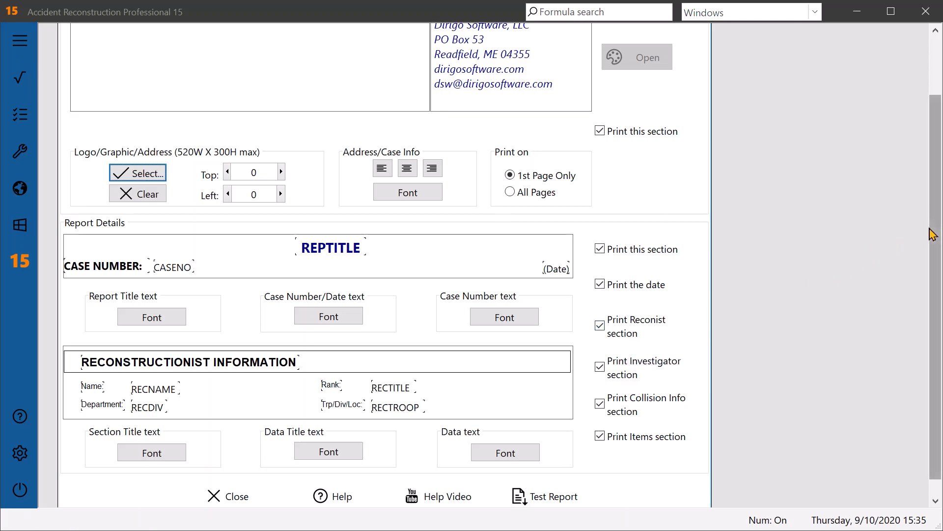
pyautogui.scroll(-1, 933, 251)
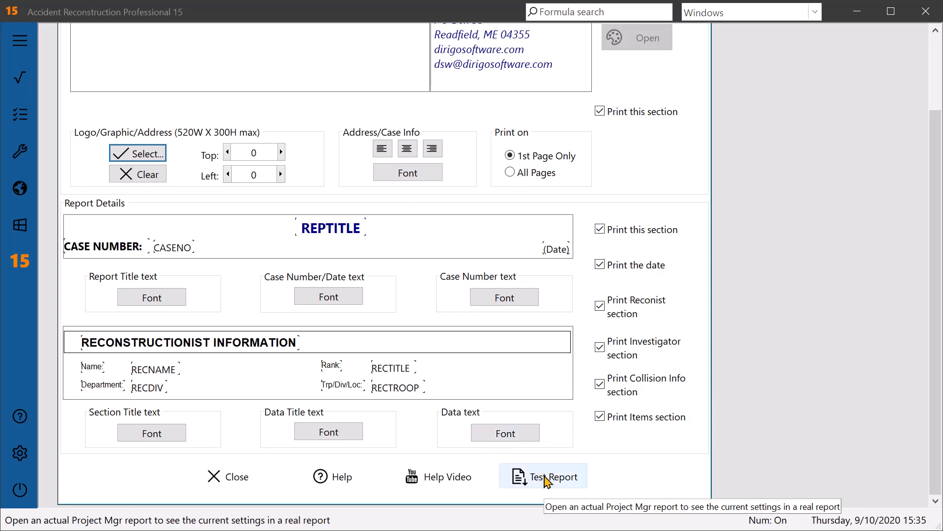
pyautogui.click(547, 481)
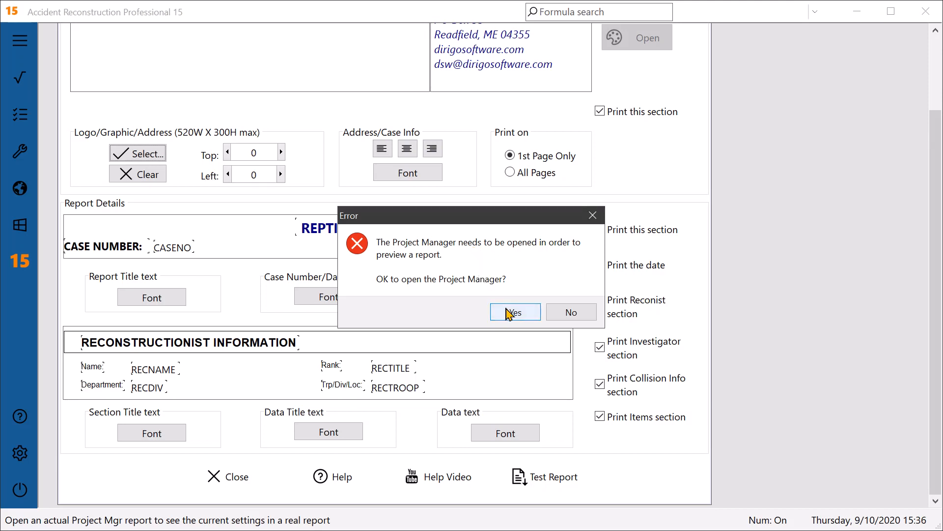
pyautogui.click(509, 313)
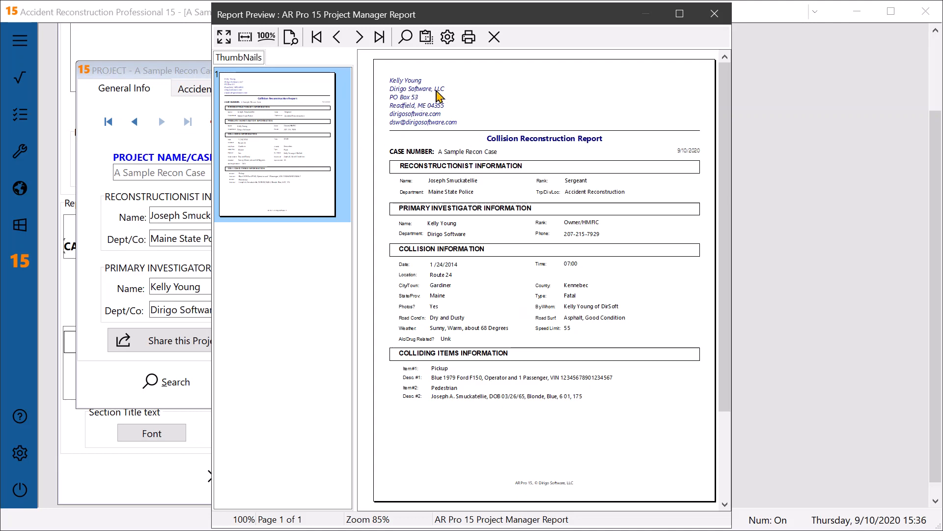
pyautogui.click(495, 38)
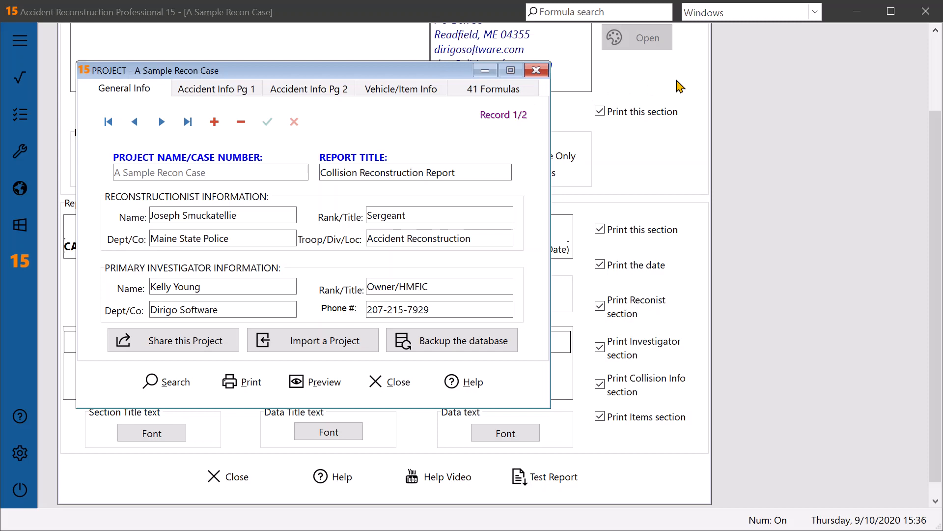
pyautogui.click(536, 71)
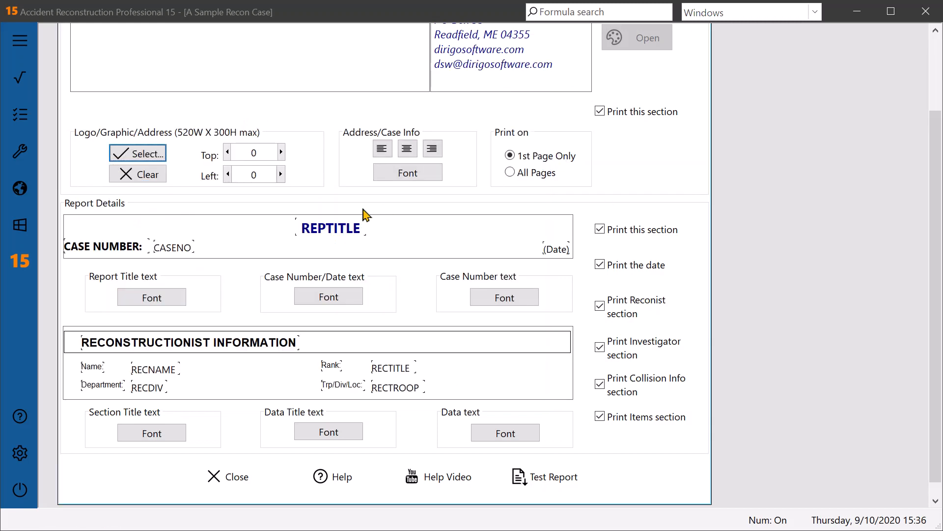
# Preview the Project Manager test report at 50%, 100%, page-width and full-page zoom, and close the preview.
pyautogui.click(519, 476)
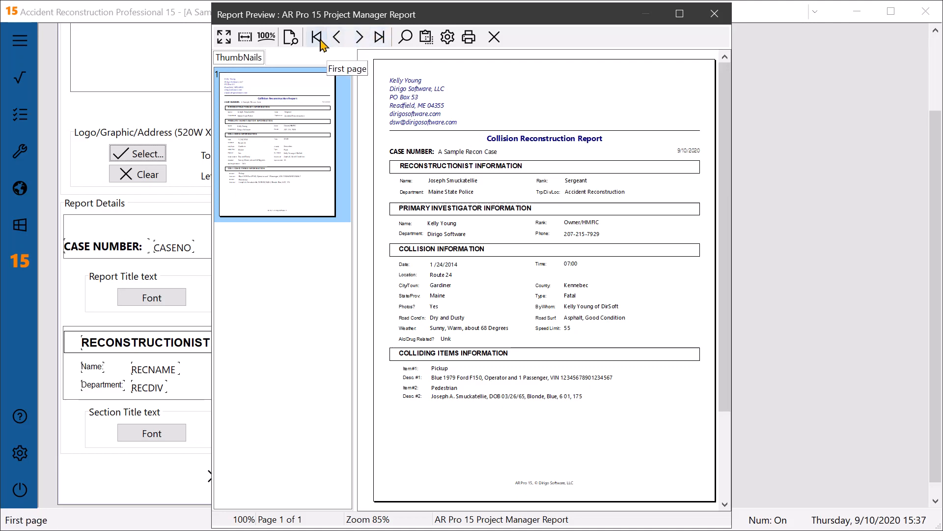
pyautogui.click(291, 44)
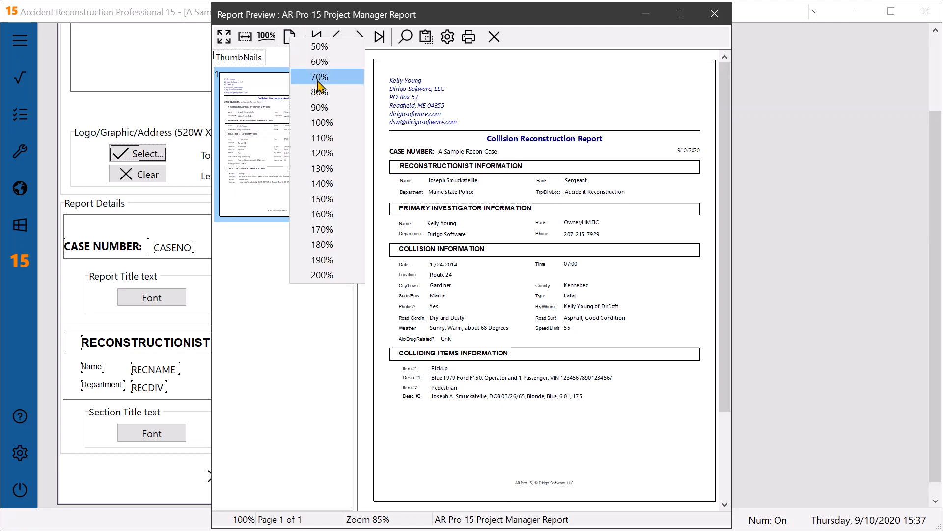
pyautogui.click(322, 46)
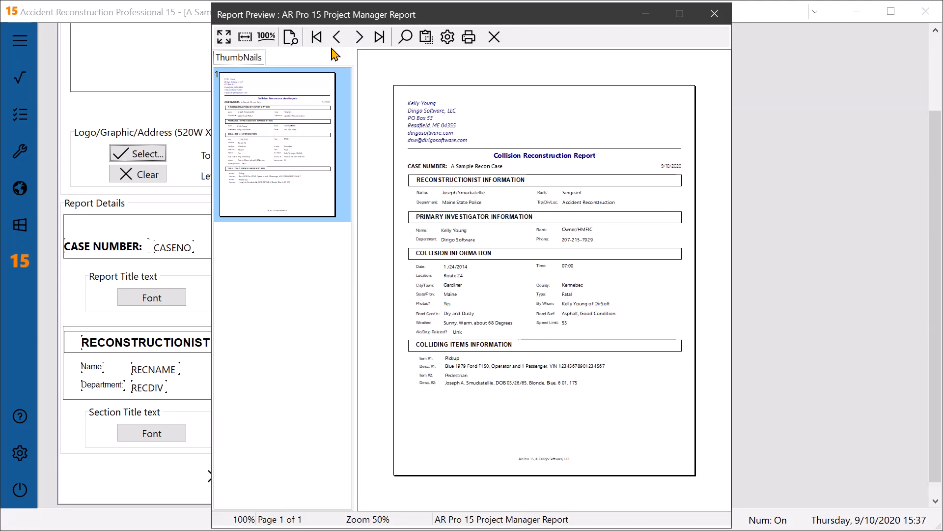
pyautogui.click(266, 39)
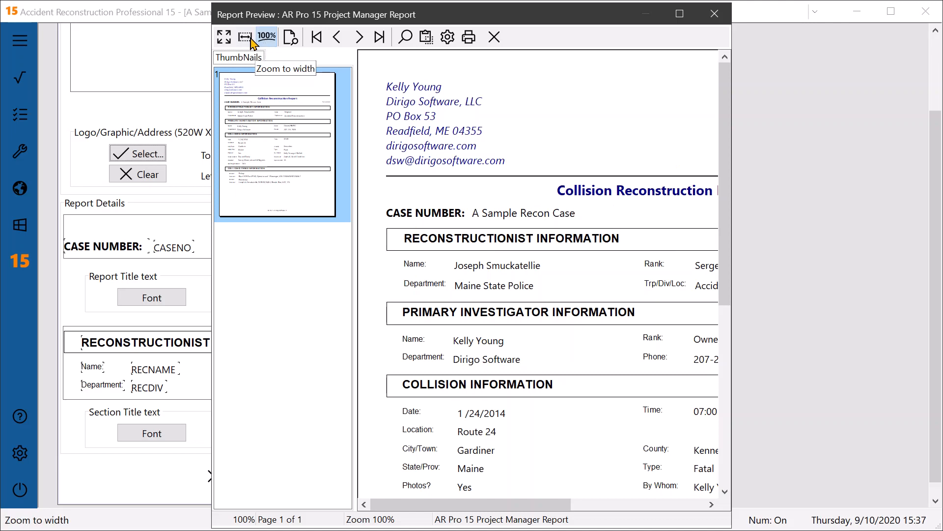
pyautogui.click(247, 38)
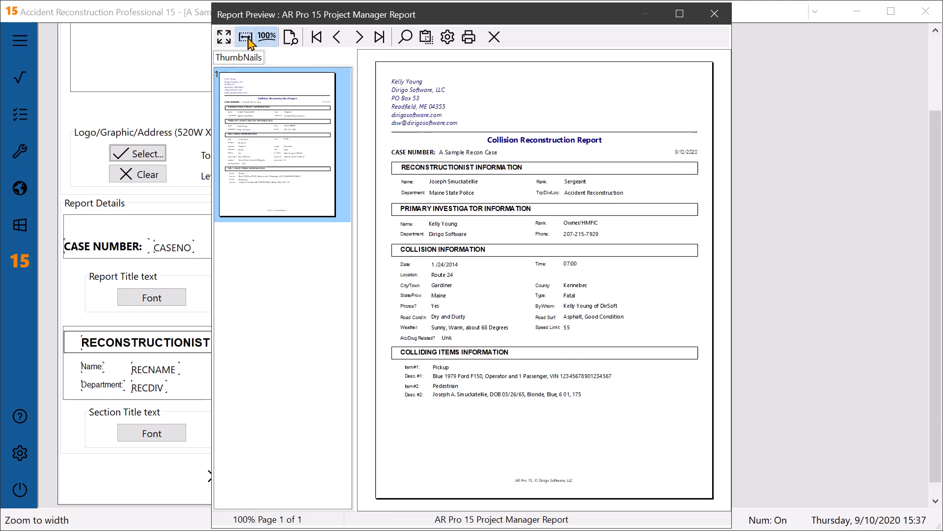
pyautogui.click(225, 38)
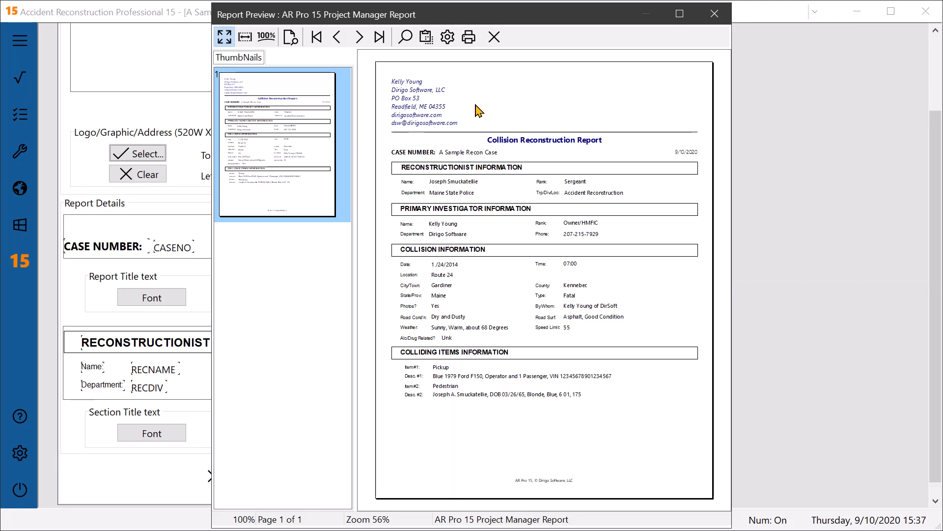
pyautogui.click(494, 37)
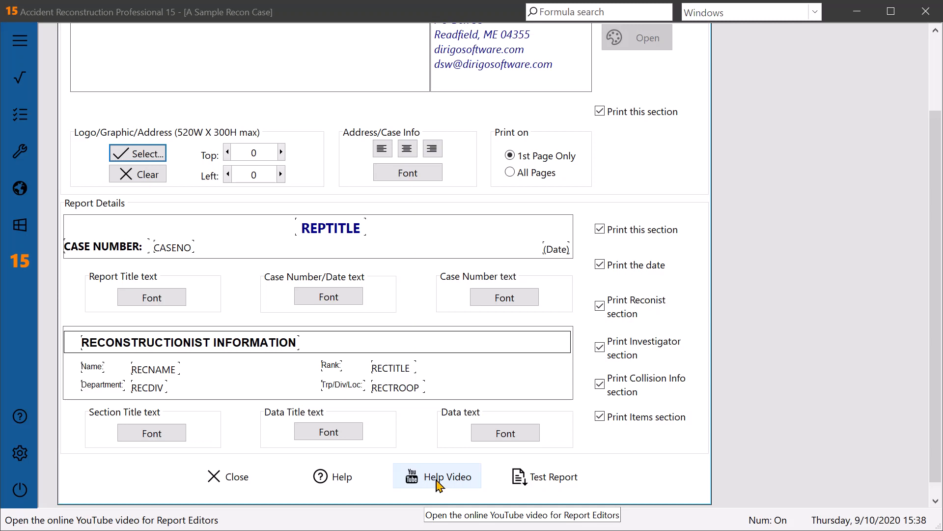
# Close the Project Manager Report Editor and the sample project, and open the Vehicle Specifications Report Editor from the program options.
pyautogui.click(259, 477)
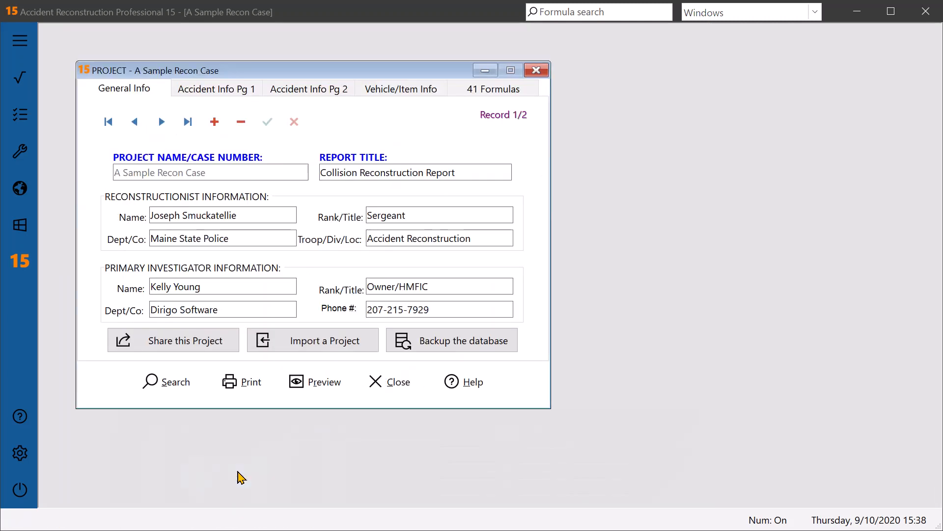
pyautogui.click(420, 383)
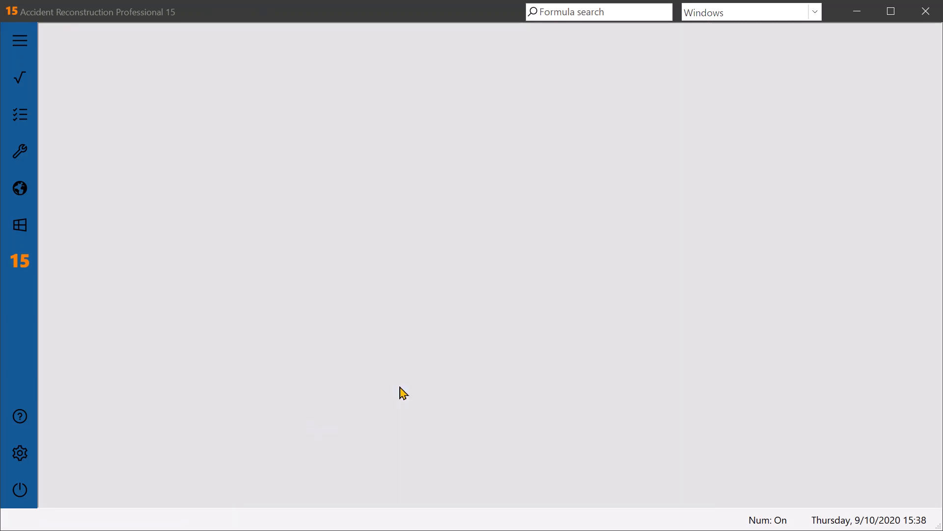
pyautogui.rightClick(278, 130)
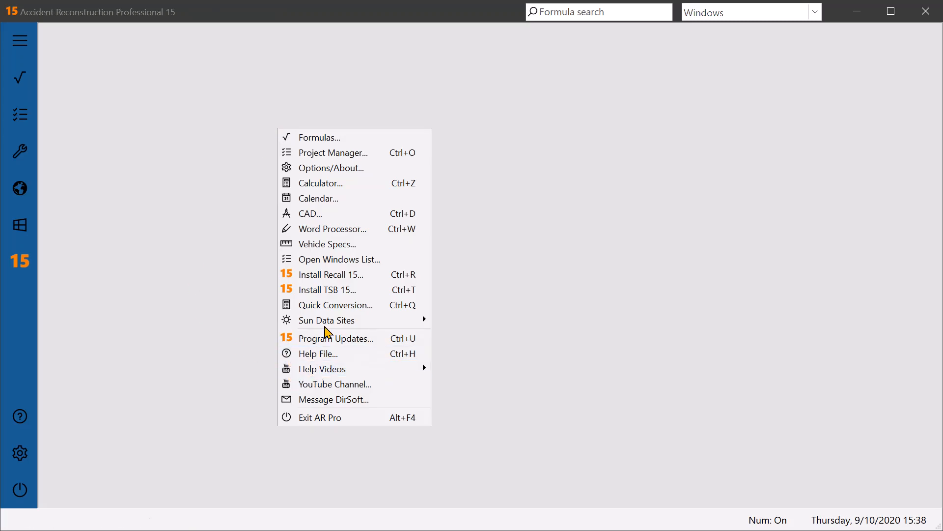
pyautogui.click(349, 169)
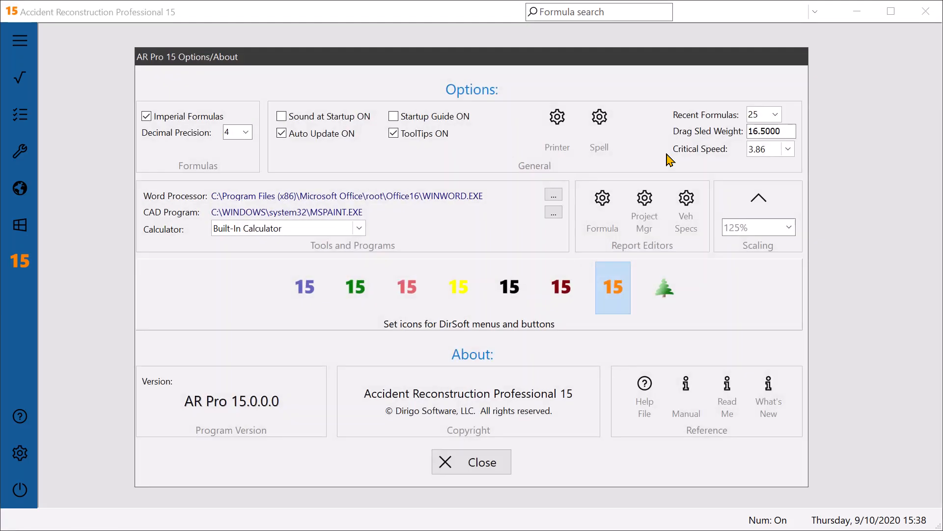
pyautogui.click(687, 199)
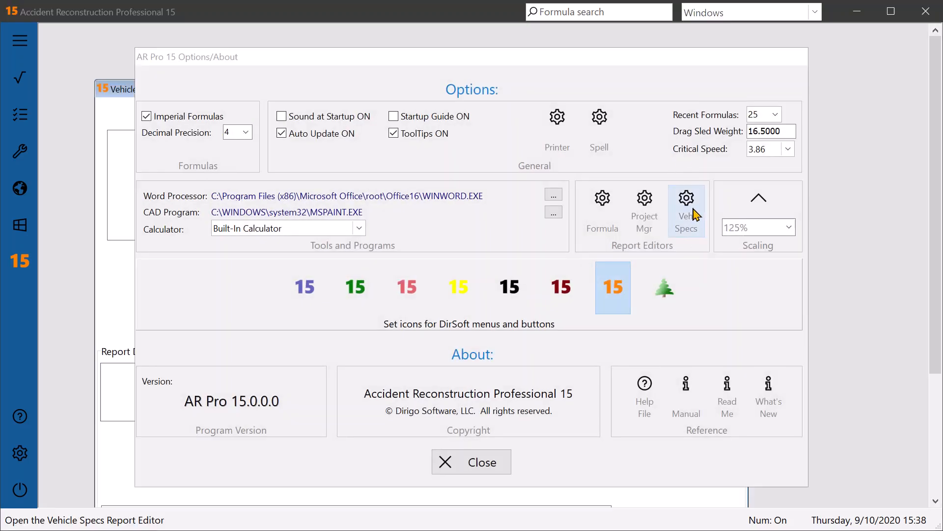
pyautogui.click(490, 462)
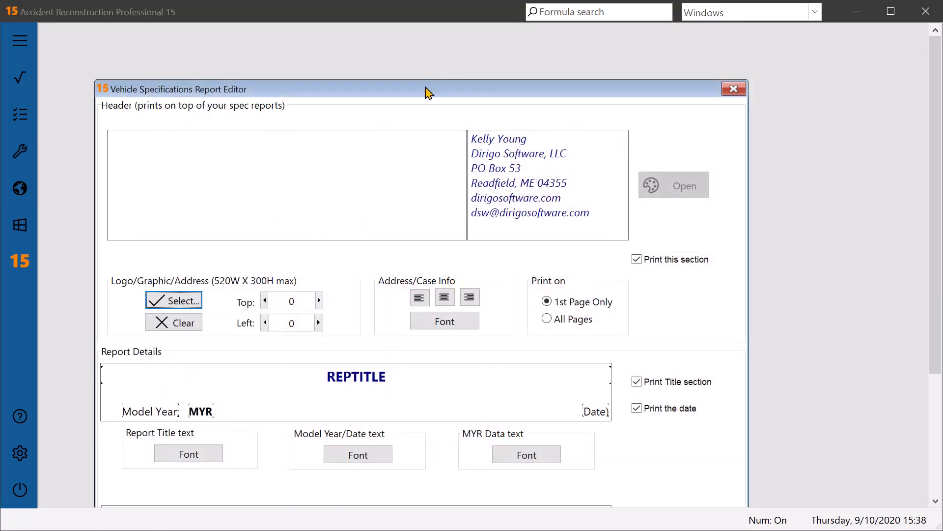
pyautogui.moveTo(427, 92); pyautogui.dragTo(403, 37)
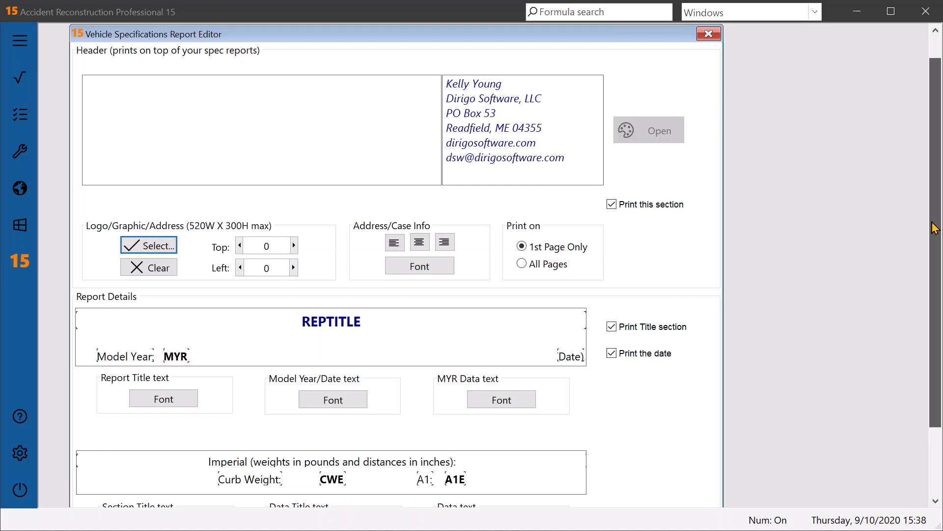
# Preview a Vehicle Specs test report, allowing the Vehicle Specs to open, and close the preview and both specification windows.
pyautogui.scroll(-2, 928, 263)
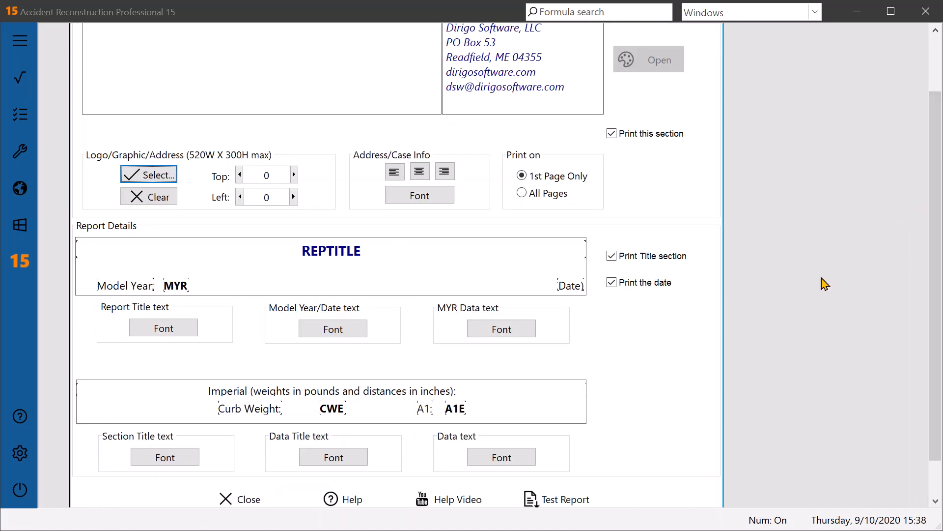
pyautogui.scroll(-1, 934, 279)
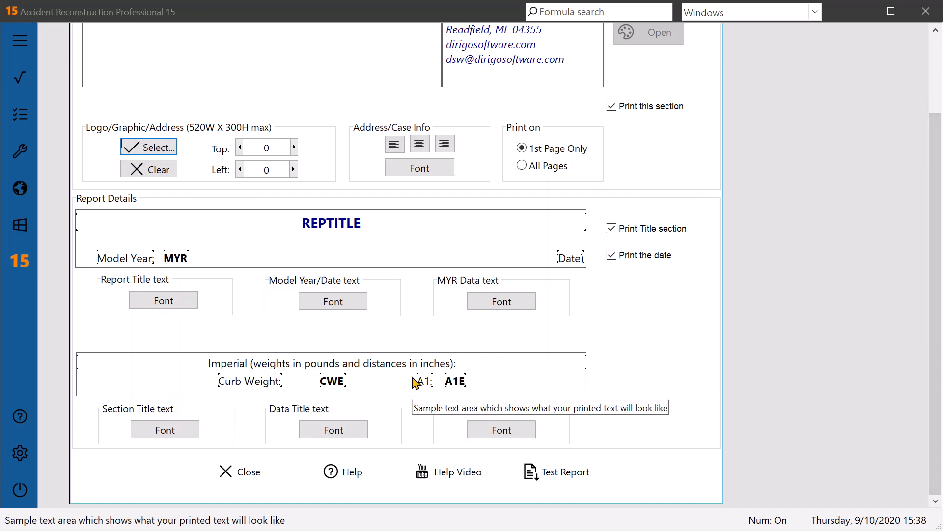
pyautogui.click(557, 474)
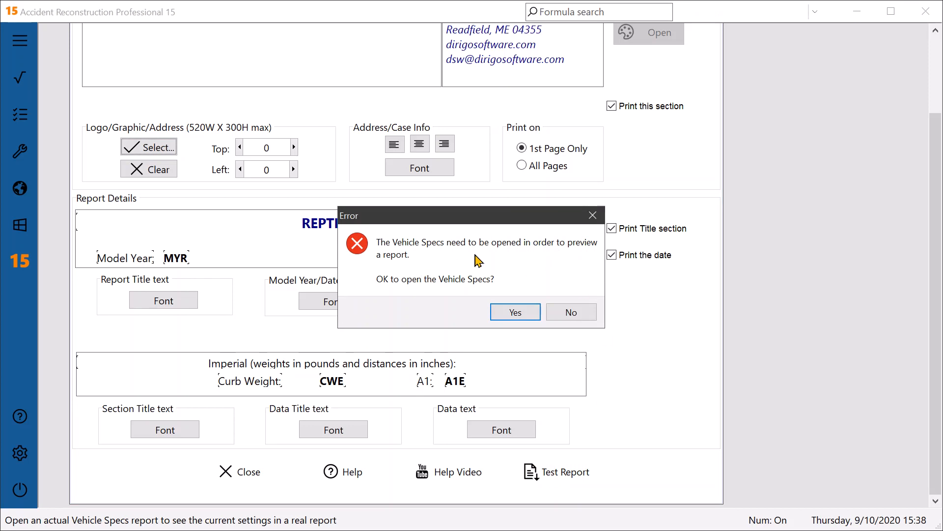
pyautogui.click(516, 313)
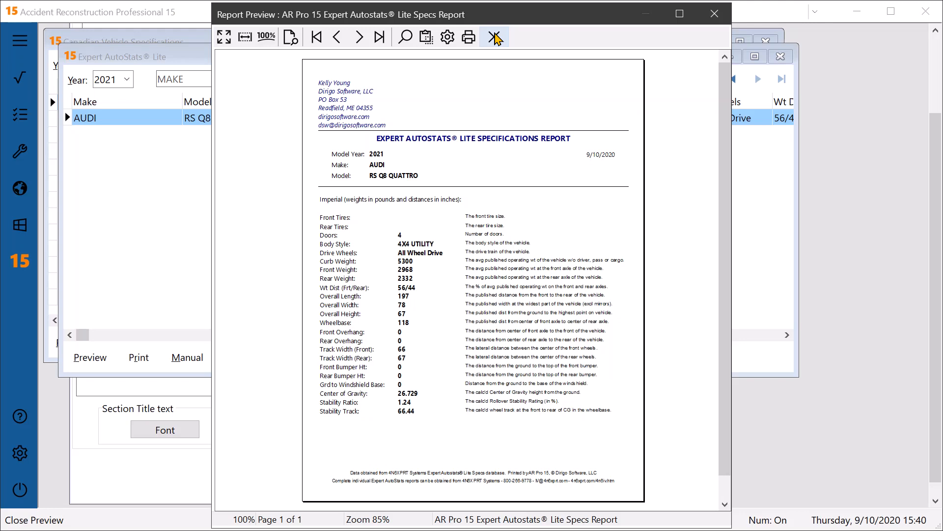
pyautogui.click(495, 39)
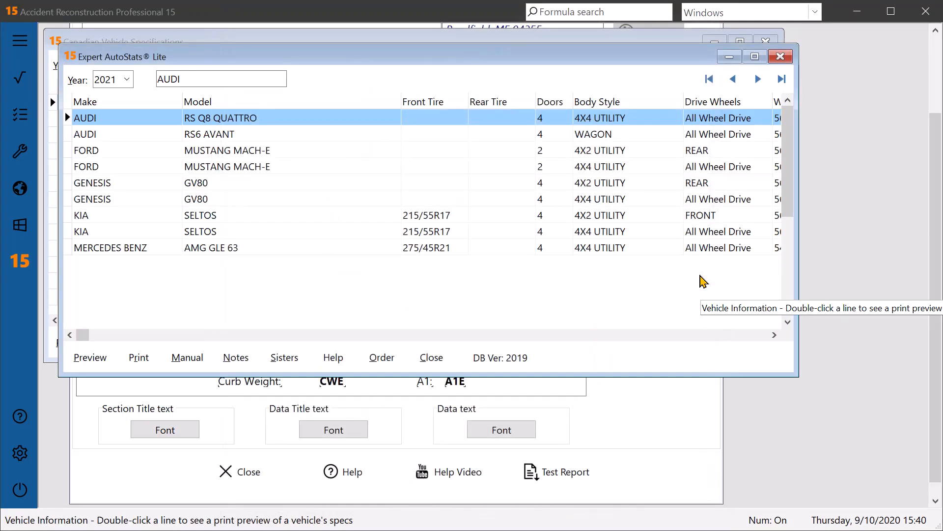
pyautogui.click(780, 56)
pyautogui.click(767, 42)
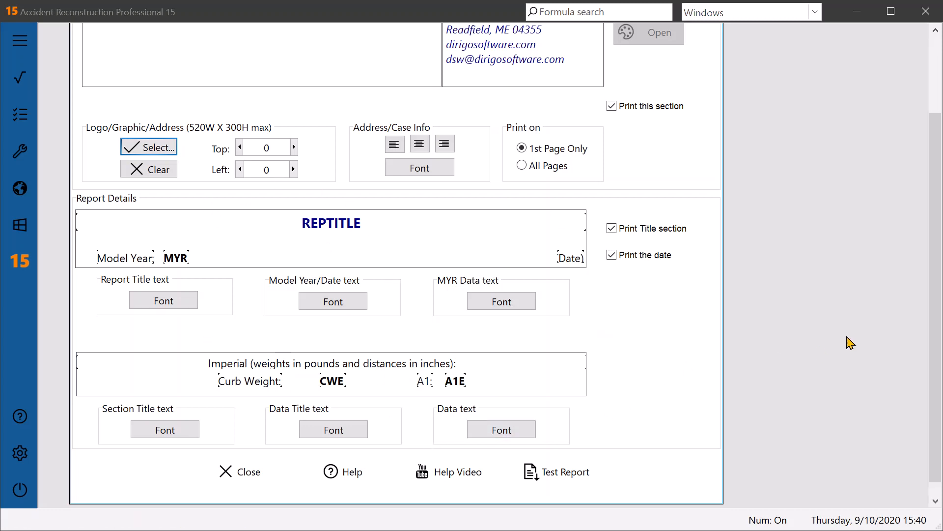
# Review the Vehicle Specifications Report Editor's header settings and preview its test report again, closing the preview and specification windows.
pyautogui.click(936, 79)
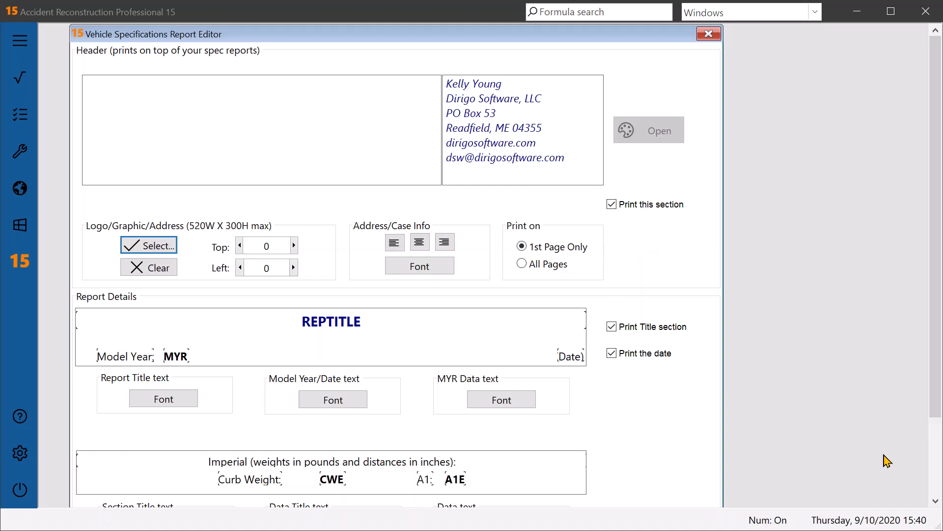
pyautogui.scroll(-3, 921, 468)
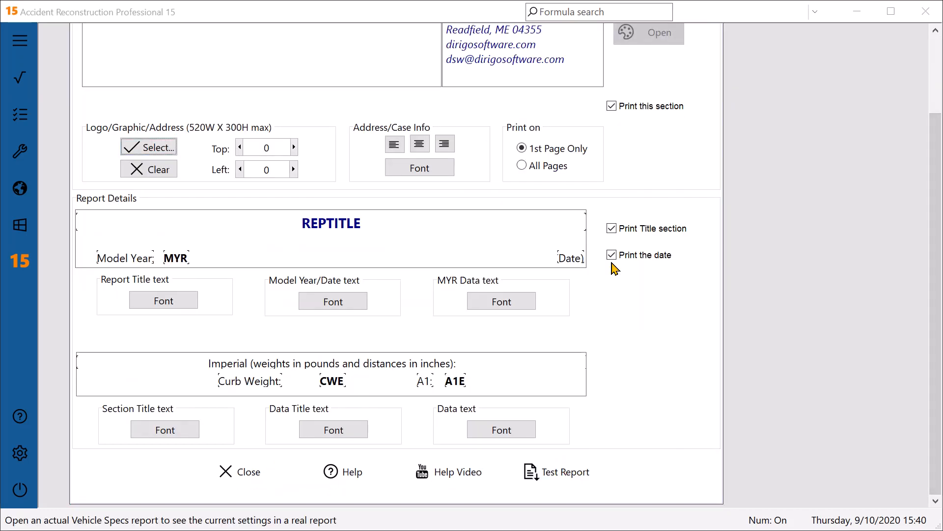
pyautogui.click(514, 310)
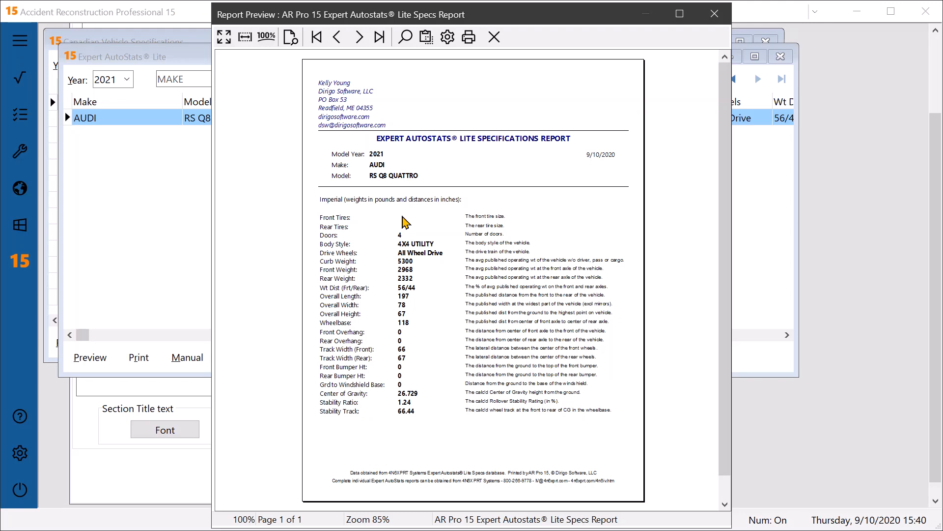
pyautogui.click(494, 37)
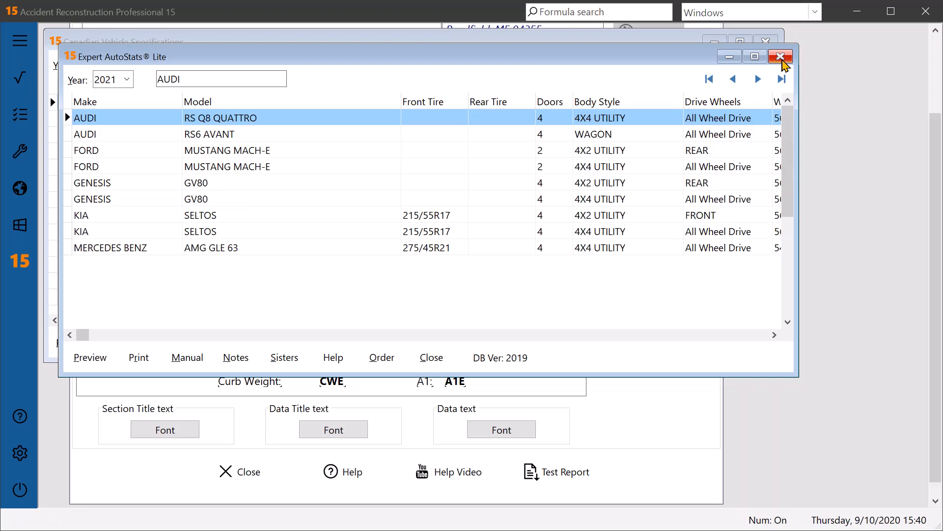
pyautogui.click(778, 57)
pyautogui.click(767, 43)
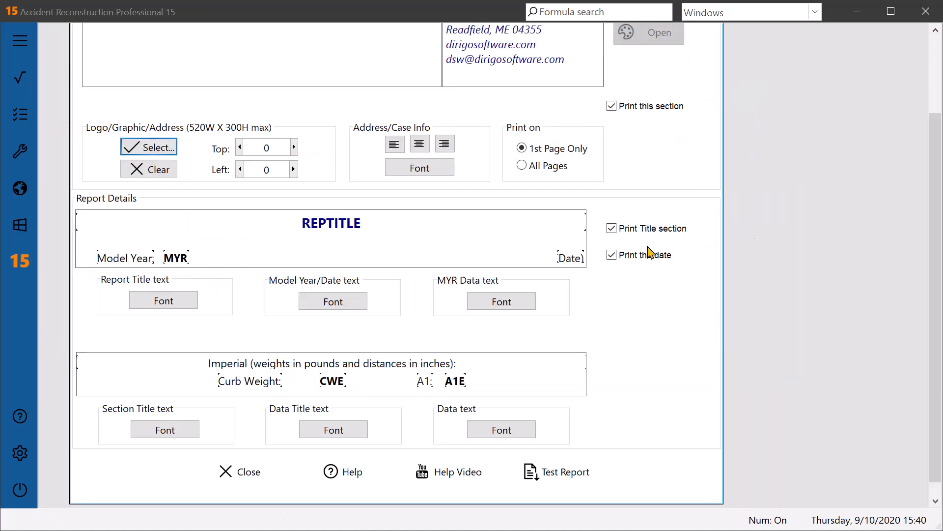
# Close the Vehicle Specifications Report Editor and exit the program.
pyautogui.click(241, 472)
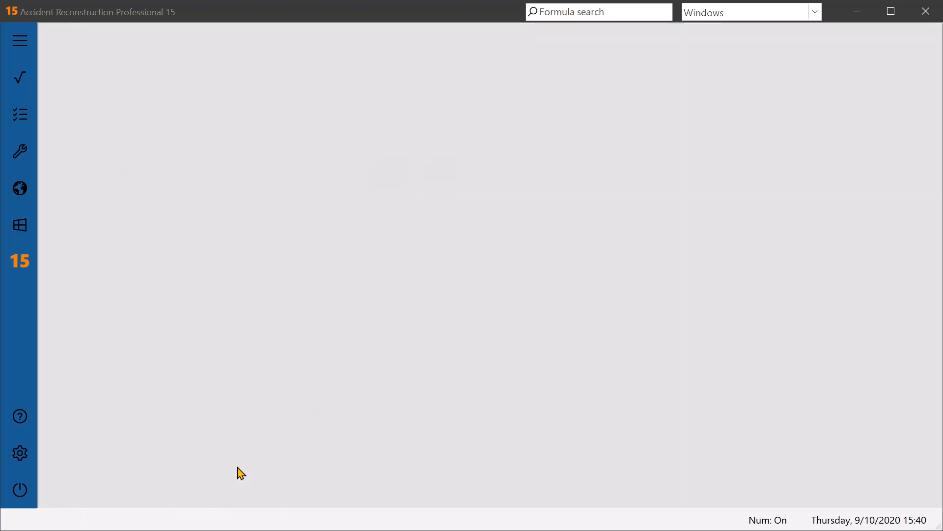
pyautogui.click(19, 490)
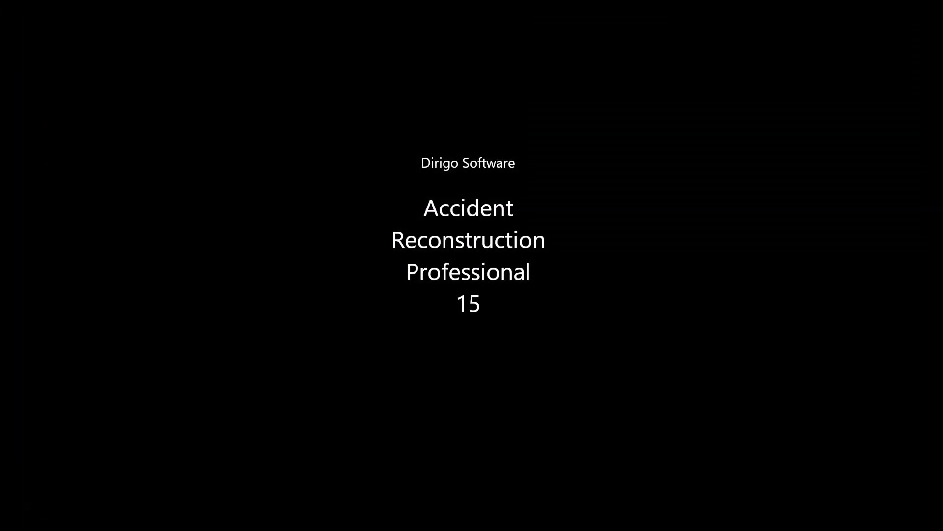